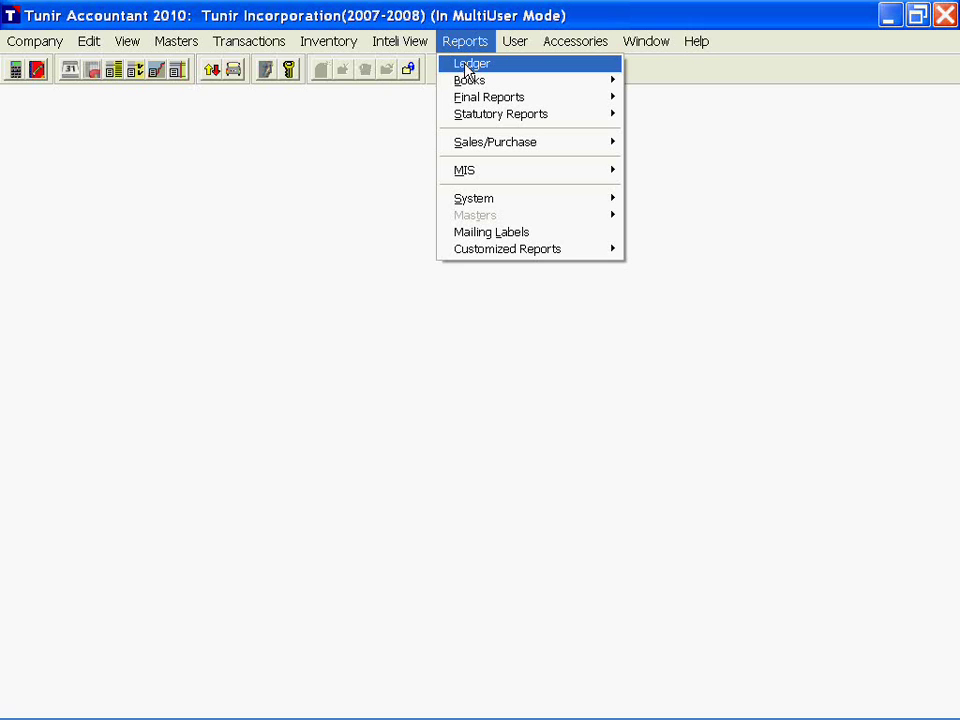
# Start a ledger report and select the Universal Trading Company account for it.
pyautogui.click(467, 66)
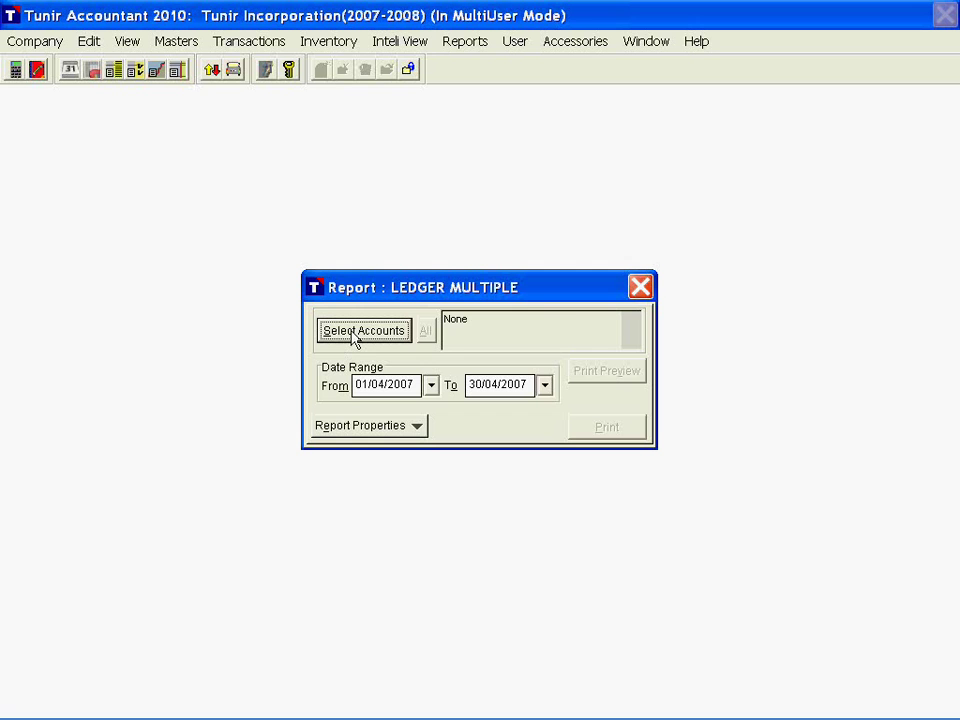
pyautogui.click(360, 331)
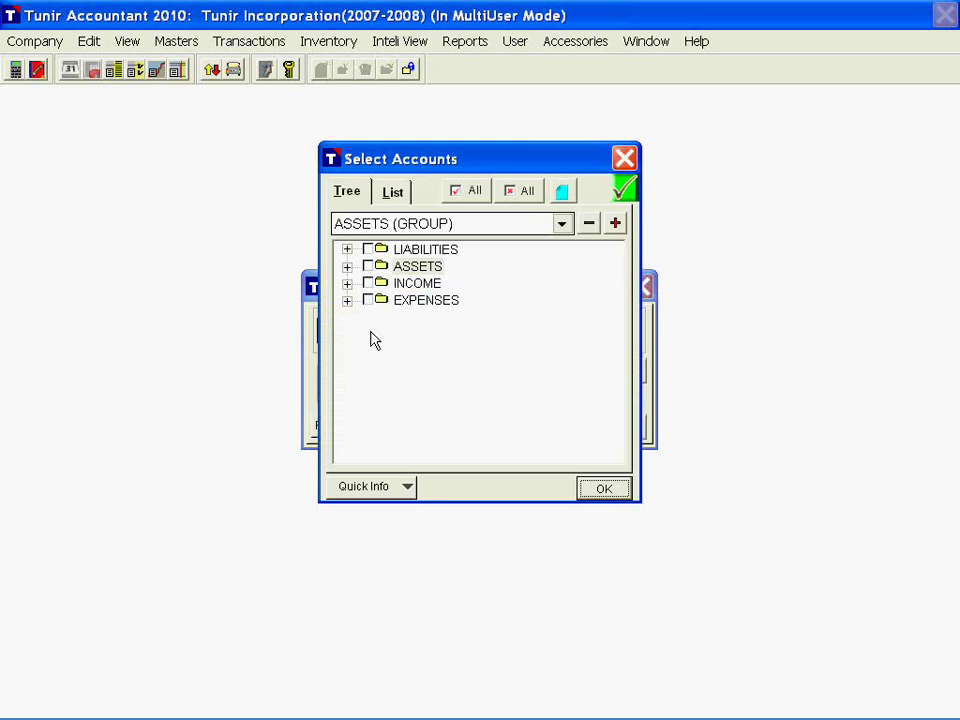
pyautogui.click(415, 226)
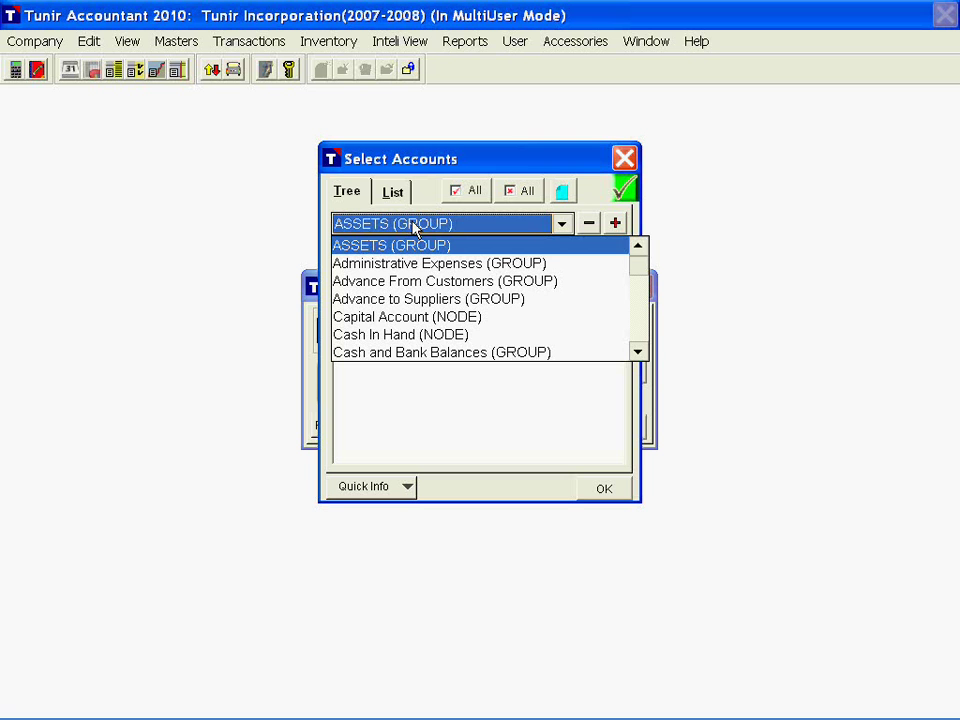
pyautogui.press('u')
pyautogui.press('Return')
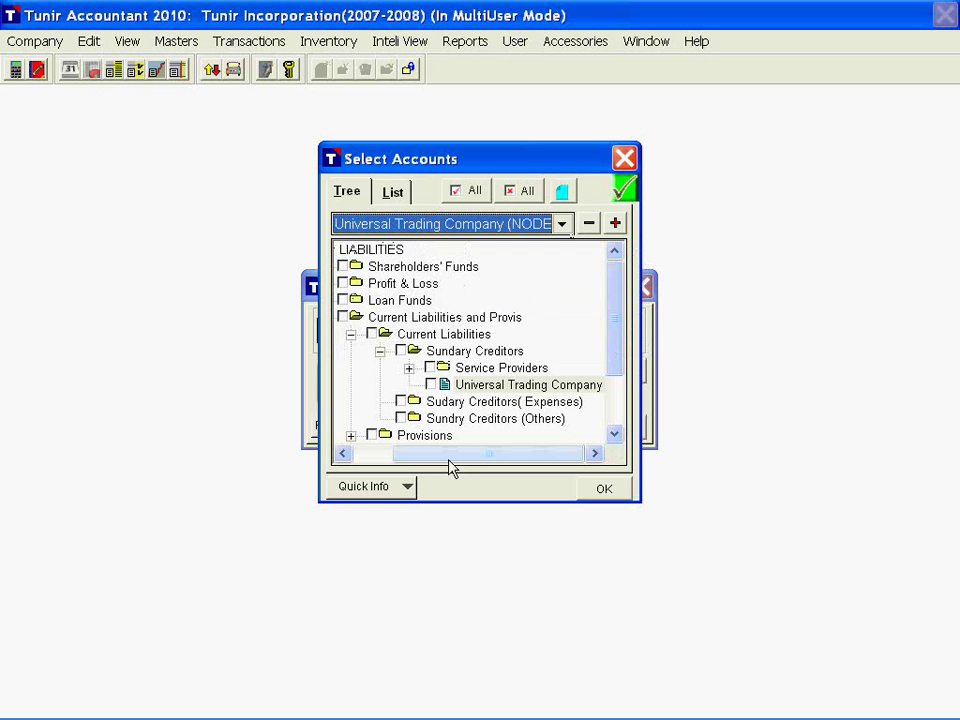
pyautogui.click(431, 385)
pyautogui.click(604, 489)
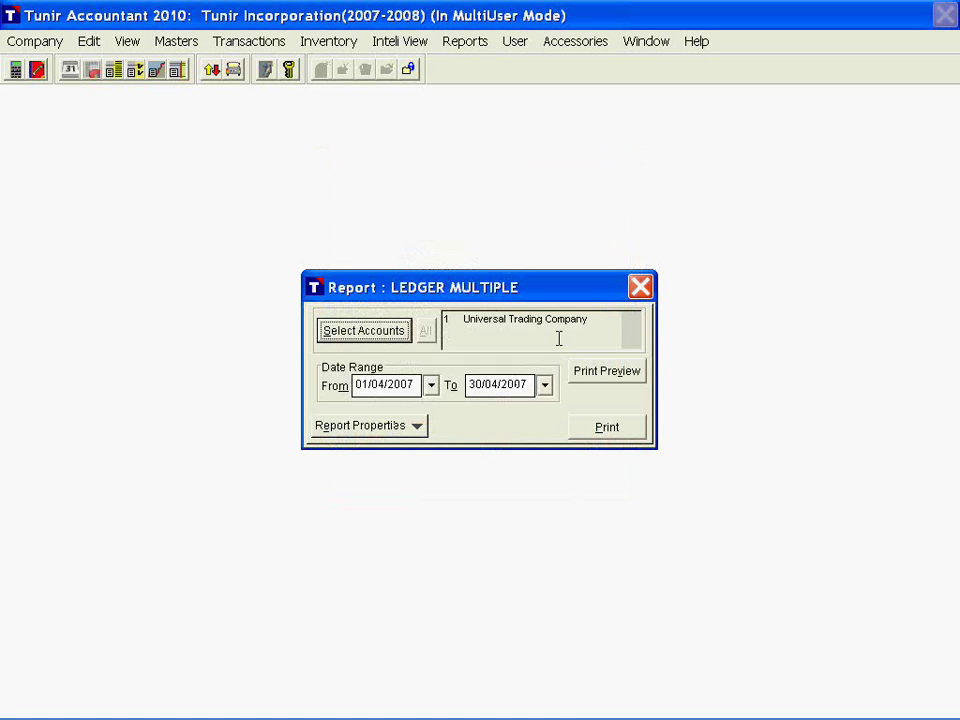
pyautogui.click(456, 319)
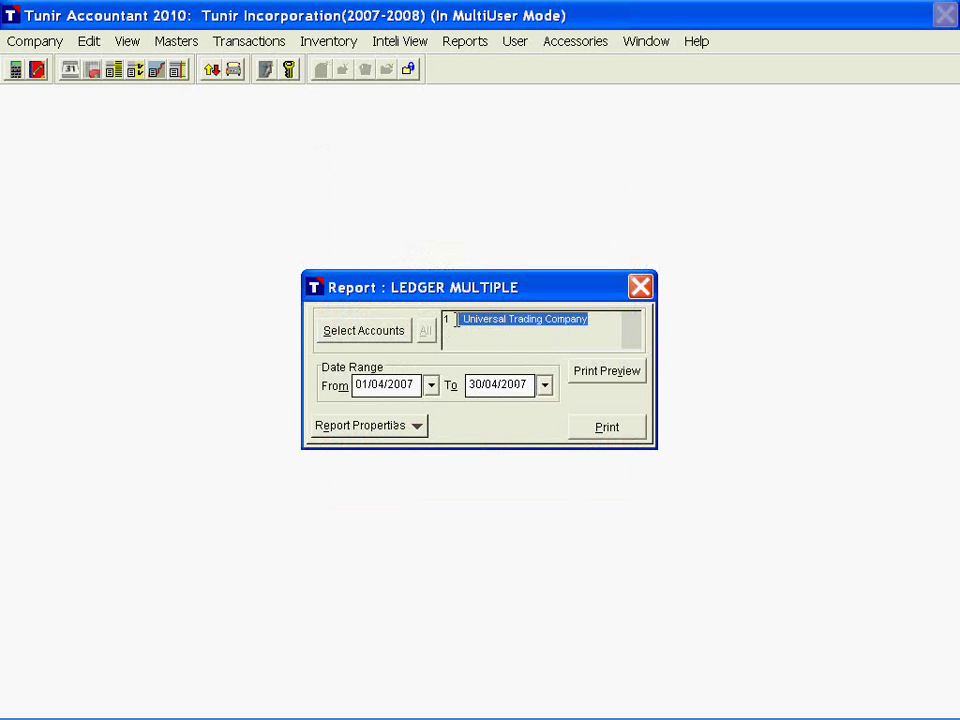
pyautogui.click(501, 336)
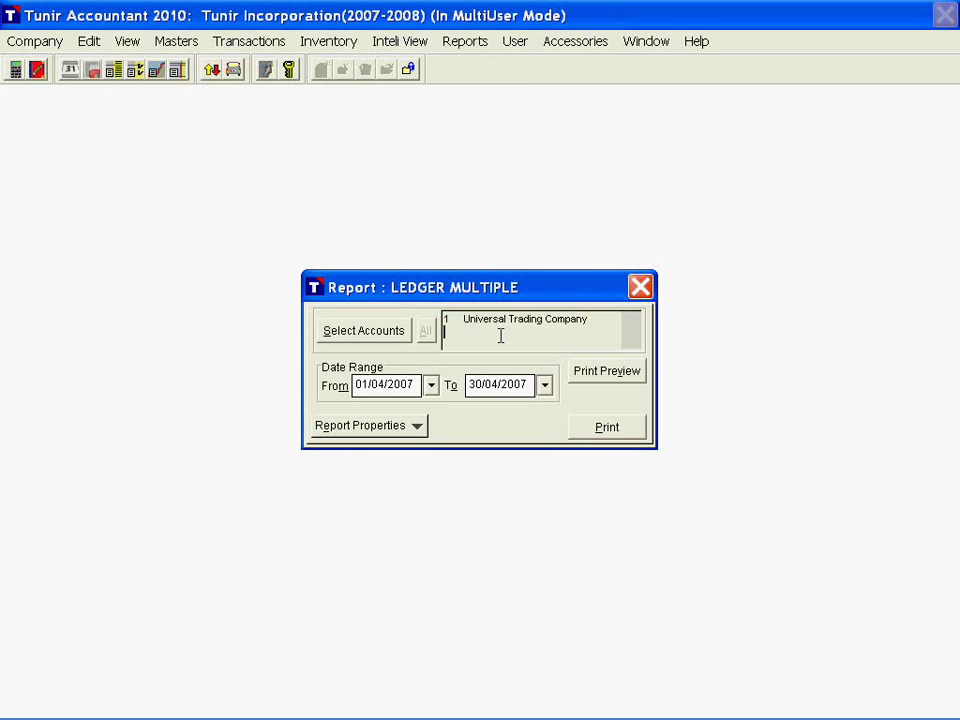
# Preview the ledger report, examine its header, transaction entries and closing totals, and close the preview.
pyautogui.click(612, 373)
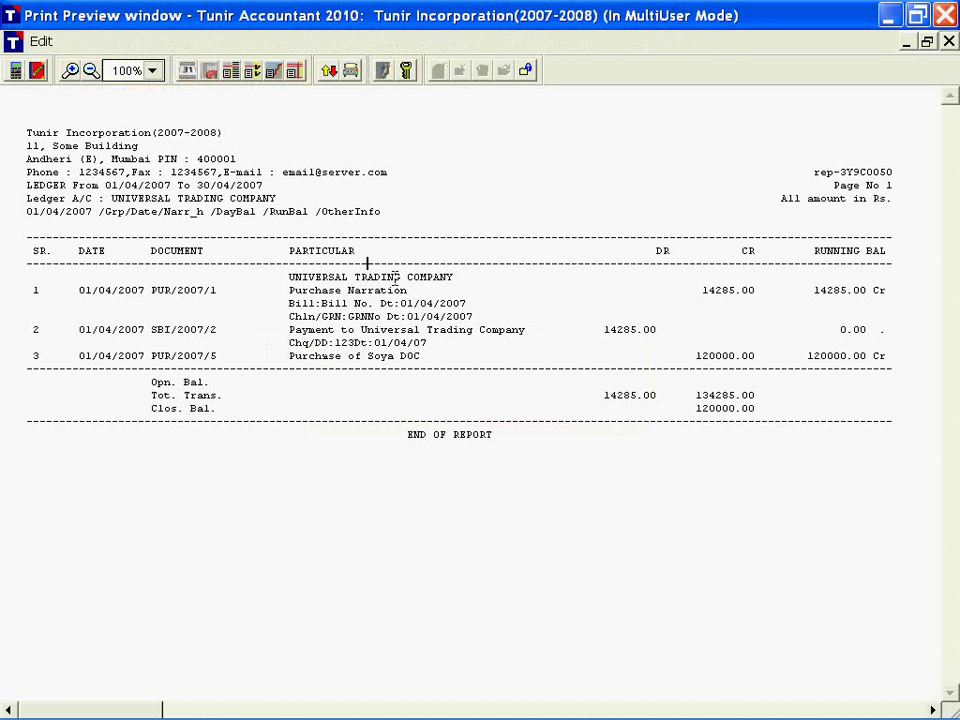
pyautogui.press('Up')
pyautogui.press('Down')
pyautogui.press('Down')
pyautogui.press('Down')
pyautogui.press('Down')
pyautogui.press('Down')
pyautogui.press('Left')
pyautogui.press('Left')
pyautogui.press('Left')
pyautogui.press('Left')
pyautogui.press('Left')
pyautogui.press('Left')
pyautogui.press('Left')
pyautogui.click(319, 279)
pyautogui.click(72, 72)
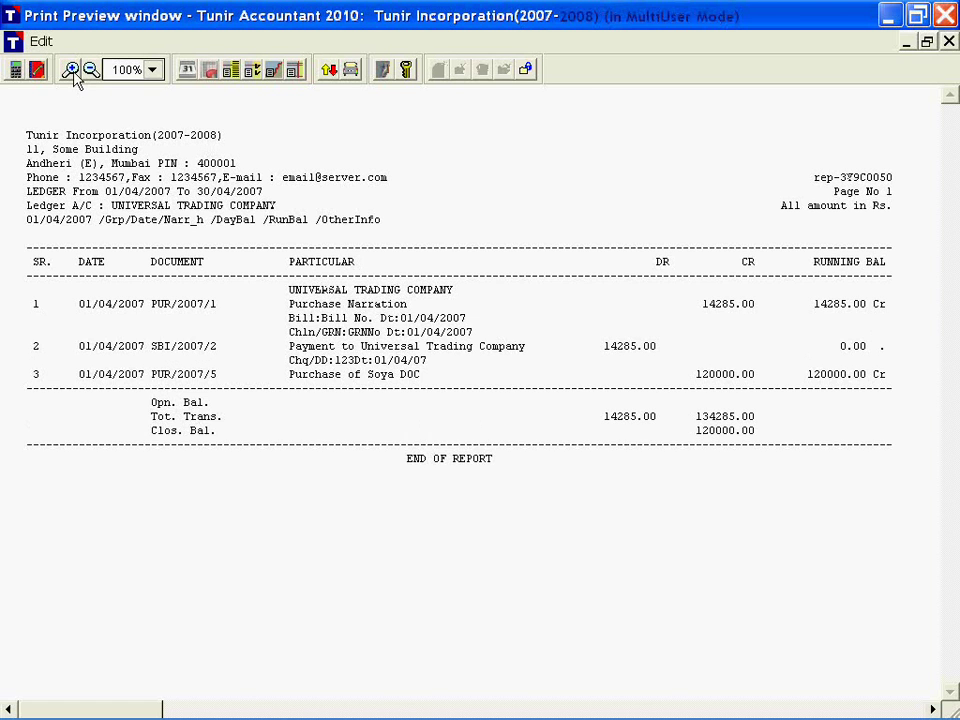
pyautogui.click(89, 71)
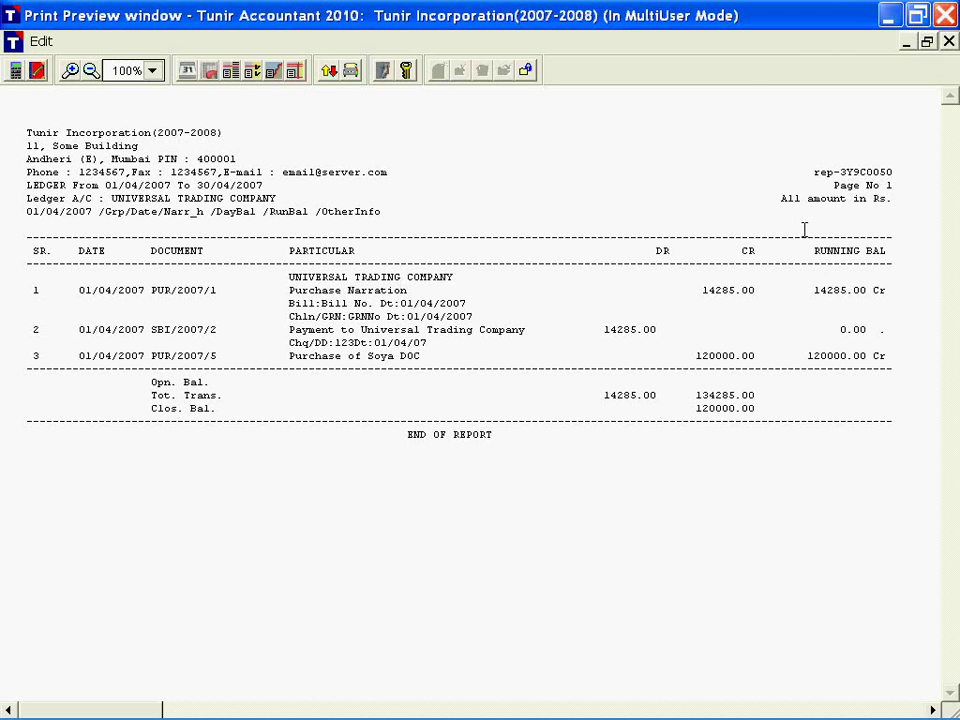
pyautogui.scroll(-4, 728, 268)
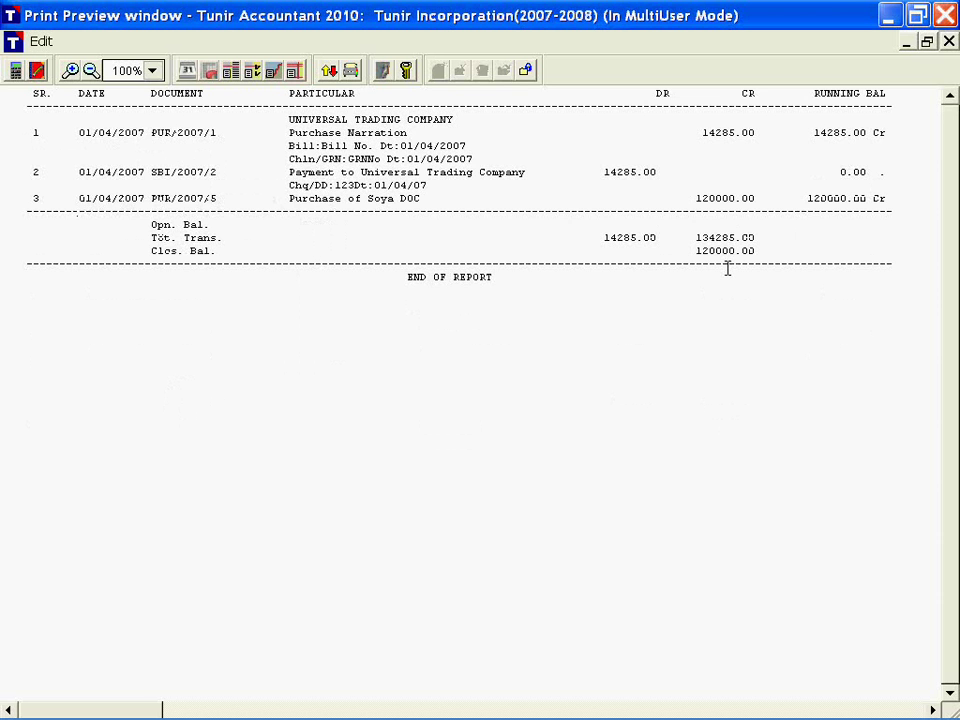
pyautogui.scroll(4, 920, 184)
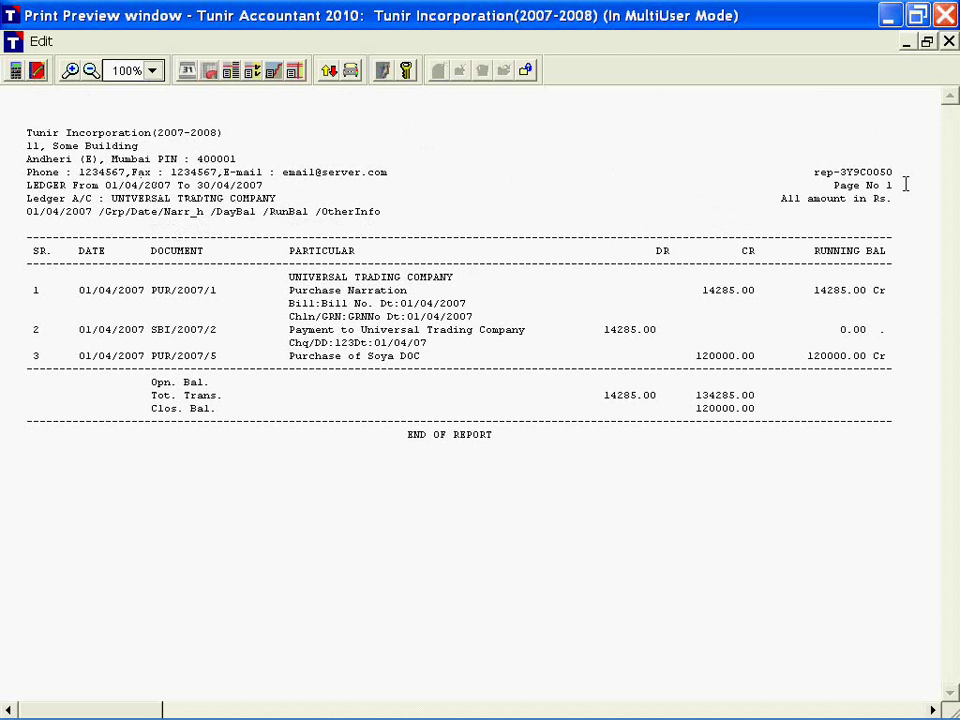
pyautogui.click(950, 42)
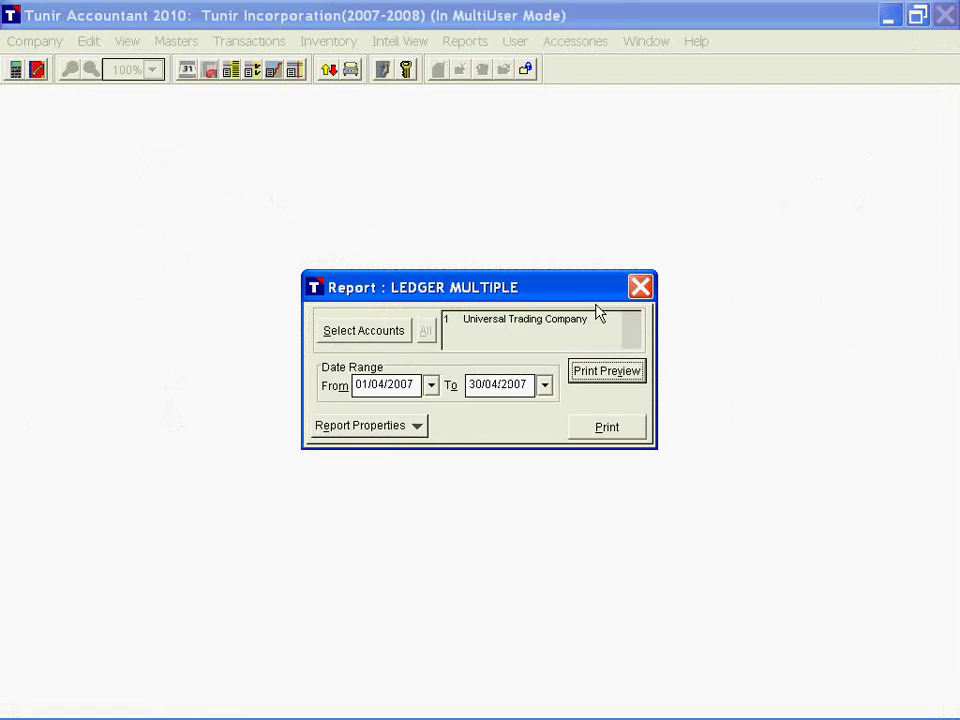
# Open the report properties and review the print options, including Allocation Detail and Index of Accounts.
pyautogui.click(373, 426)
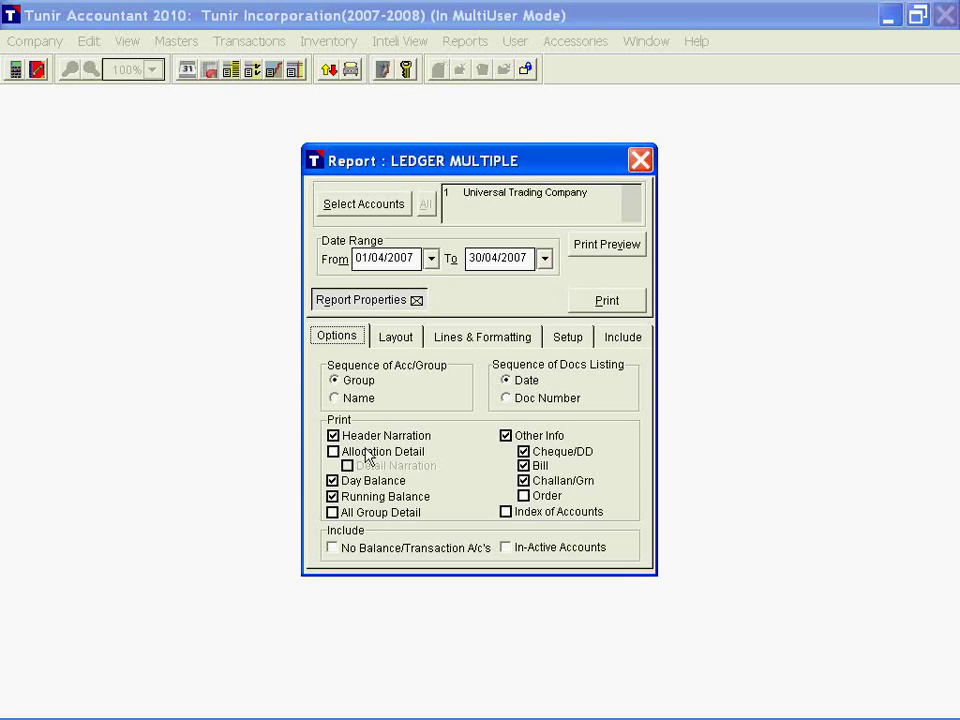
pyautogui.click(363, 457)
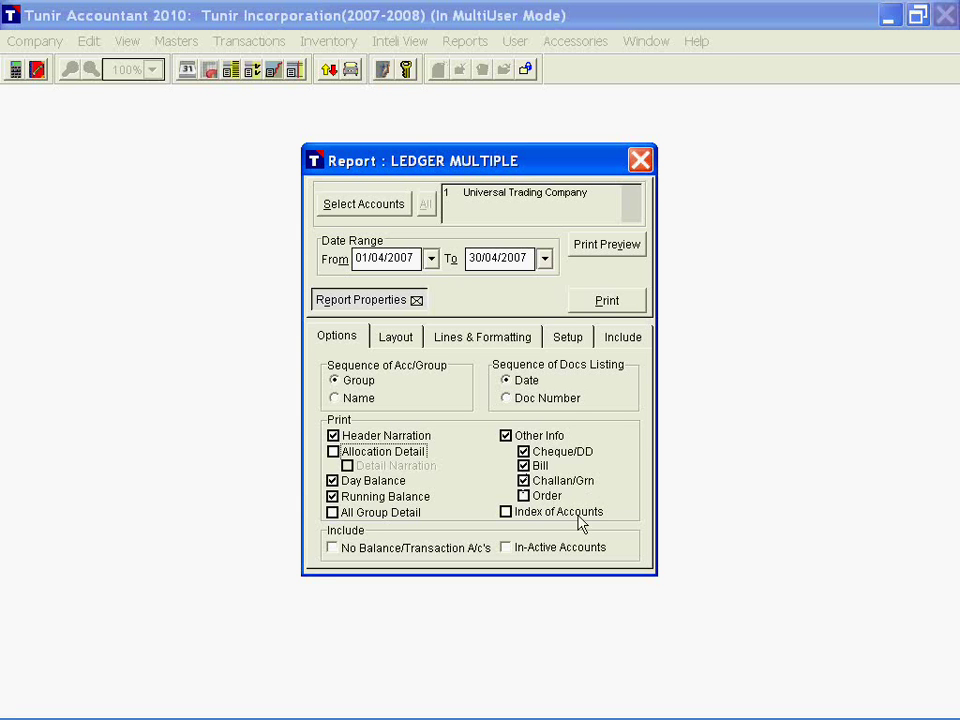
pyautogui.click(508, 512)
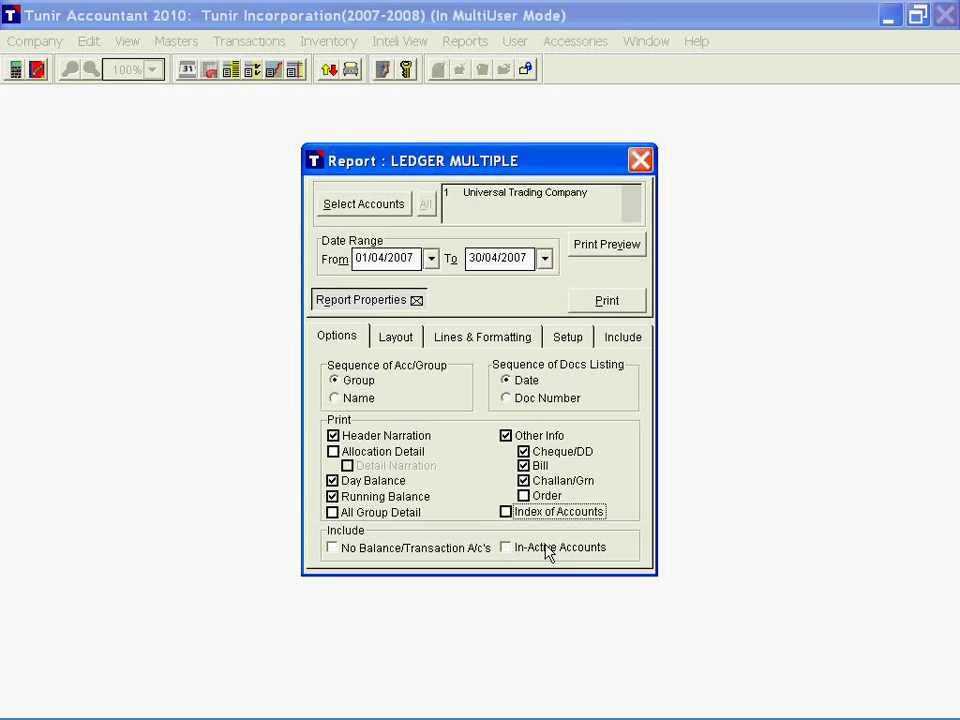
# Exclude Amount Info, Print Criteria, Custom Head and Report ID from the report's header layout.
pyautogui.click(394, 338)
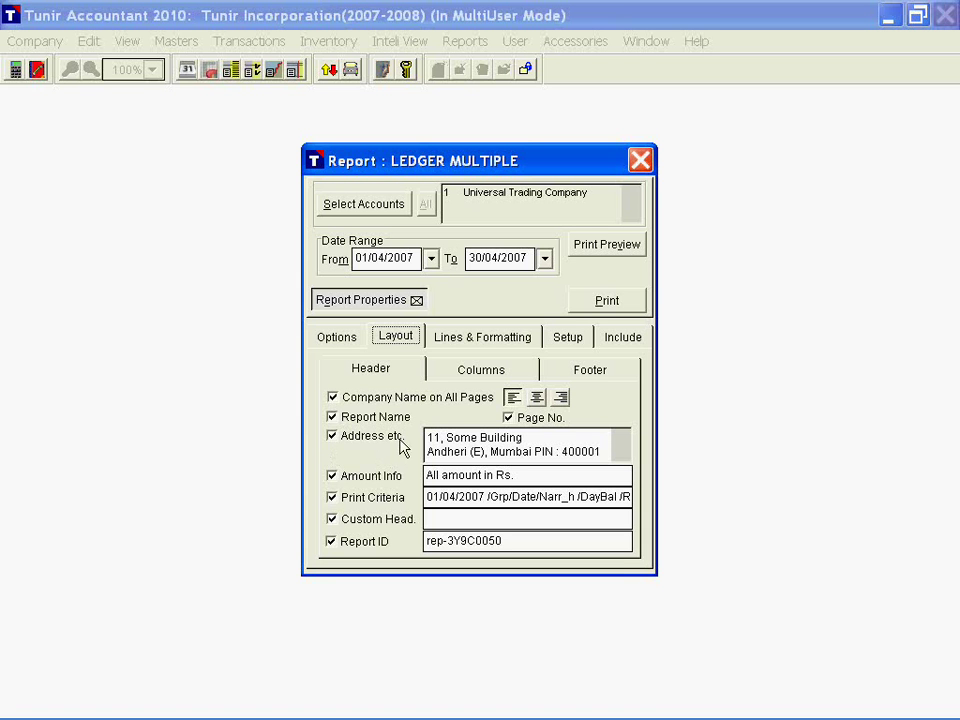
pyautogui.click(365, 497)
pyautogui.click(362, 477)
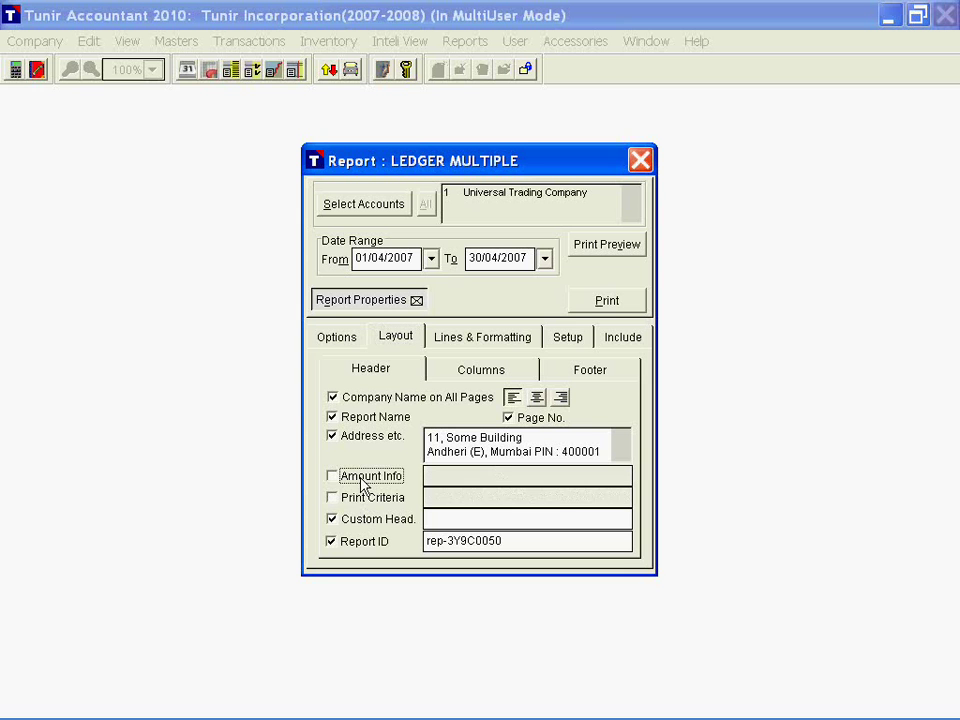
pyautogui.click(364, 499)
pyautogui.click(368, 476)
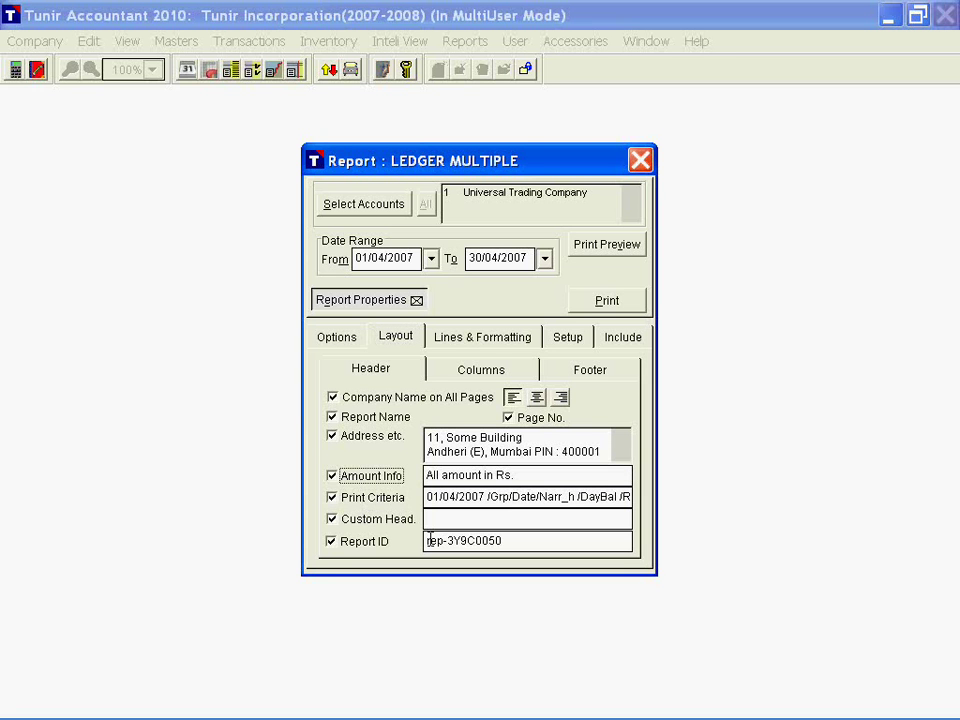
pyautogui.click(363, 516)
pyautogui.click(366, 499)
pyautogui.click(370, 480)
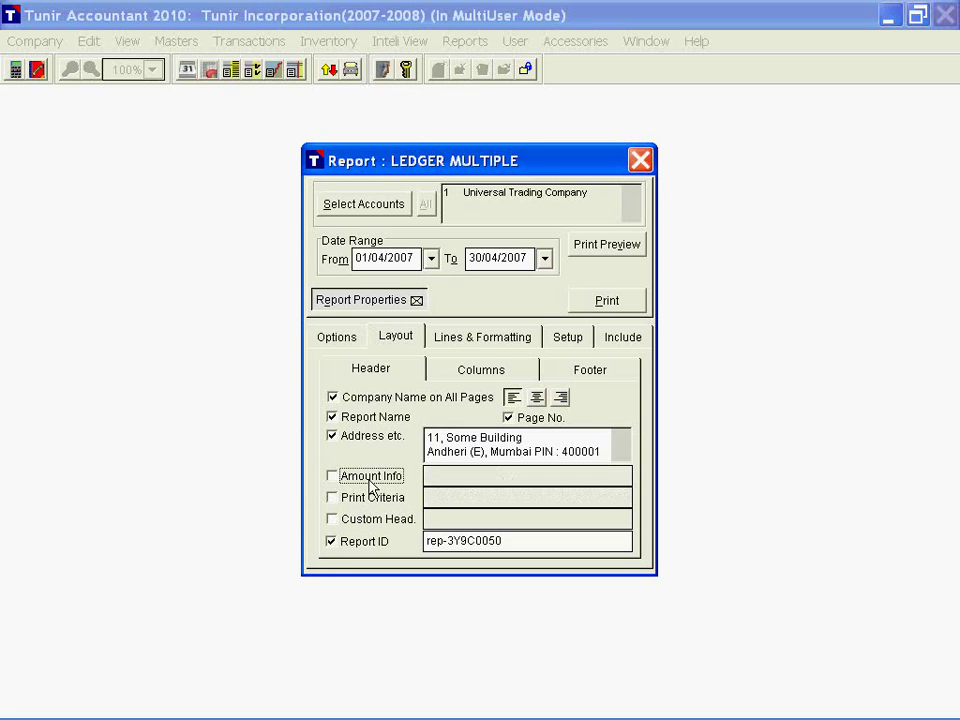
pyautogui.click(362, 541)
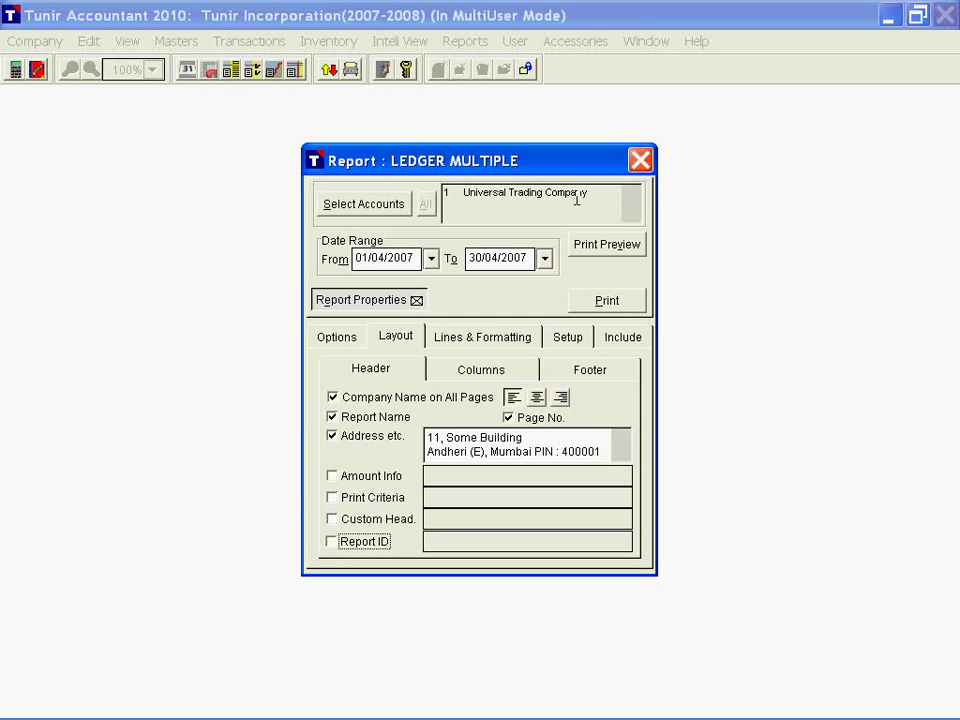
# Preview the ledger report to check the reduced header, and close the preview.
pyautogui.click(608, 248)
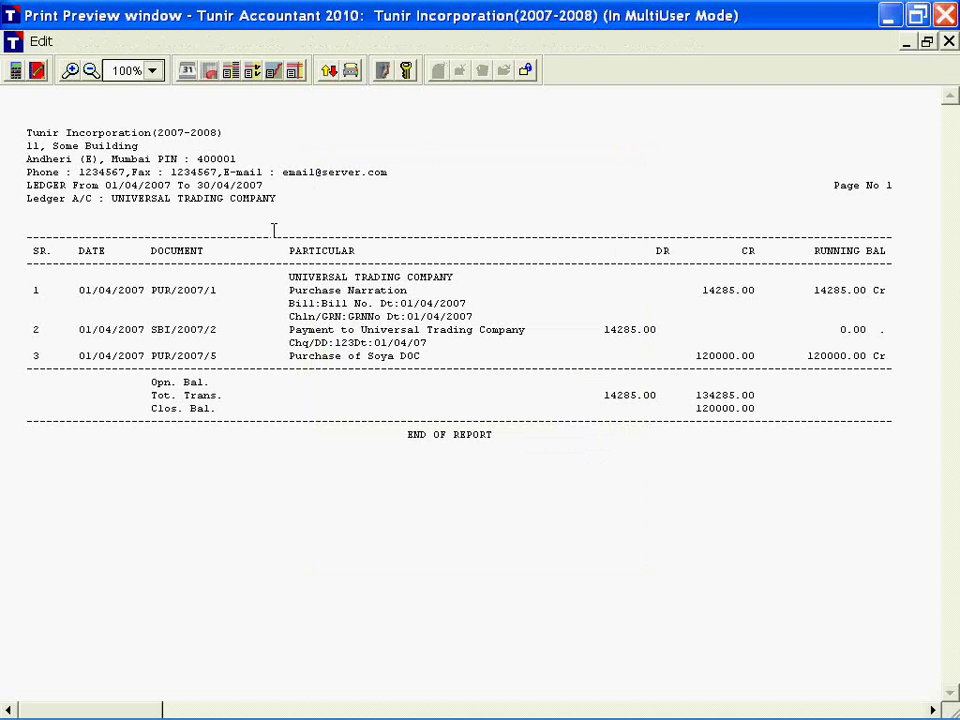
pyautogui.moveTo(314, 225); pyautogui.dragTo(16, 218)
pyautogui.click(350, 162)
pyautogui.click(949, 43)
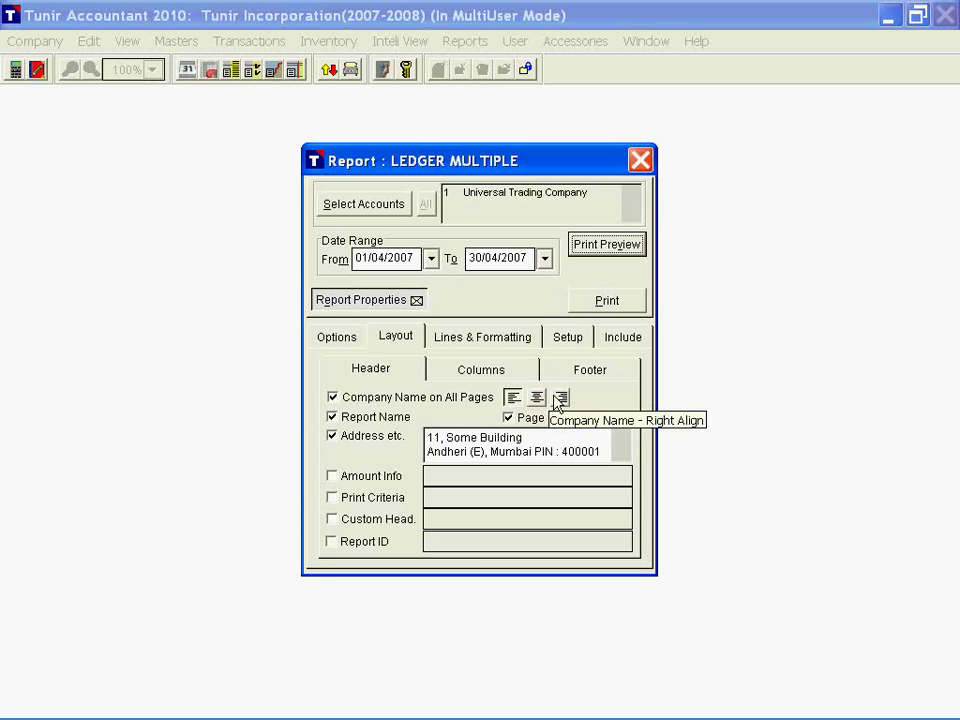
# Add boundaries, vertical column lines and horizontal row lines to the report, and check them in a preview.
pyautogui.click(454, 338)
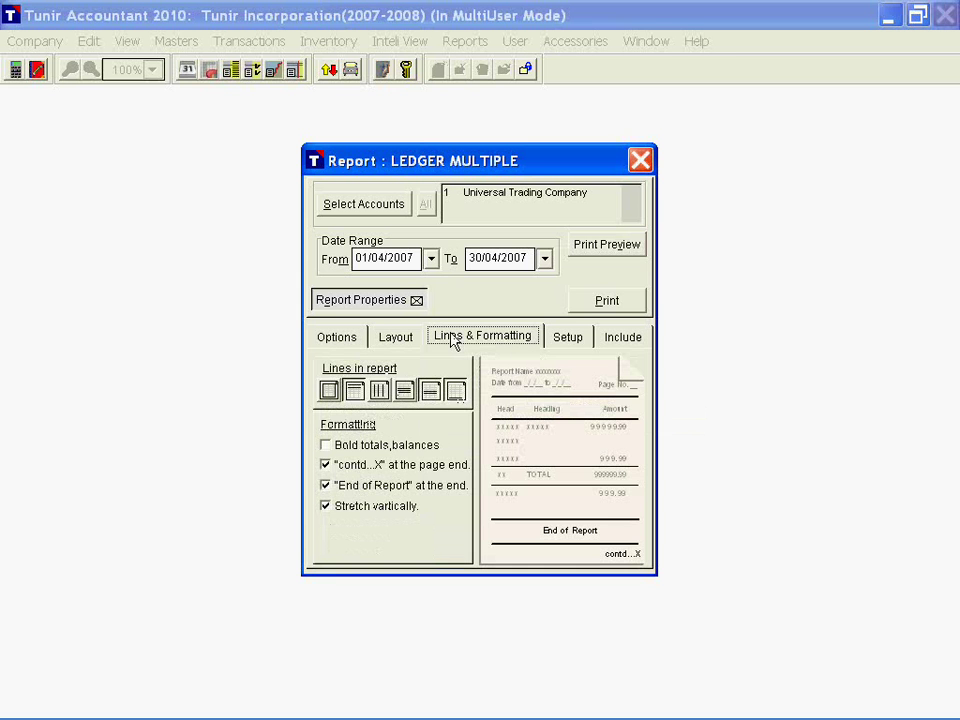
pyautogui.click(329, 391)
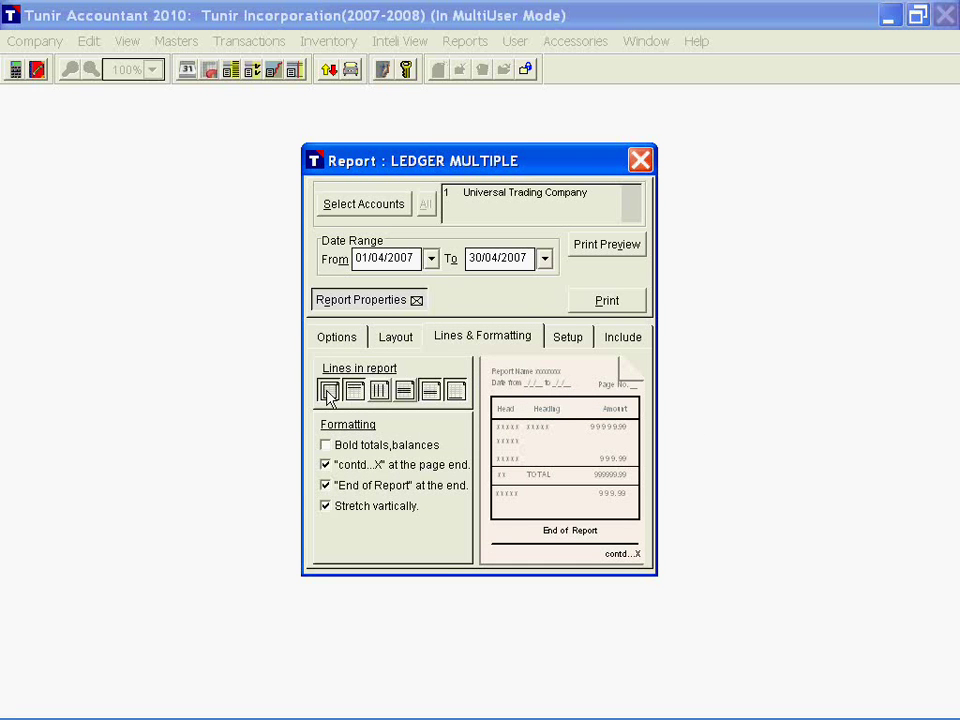
pyautogui.click(381, 392)
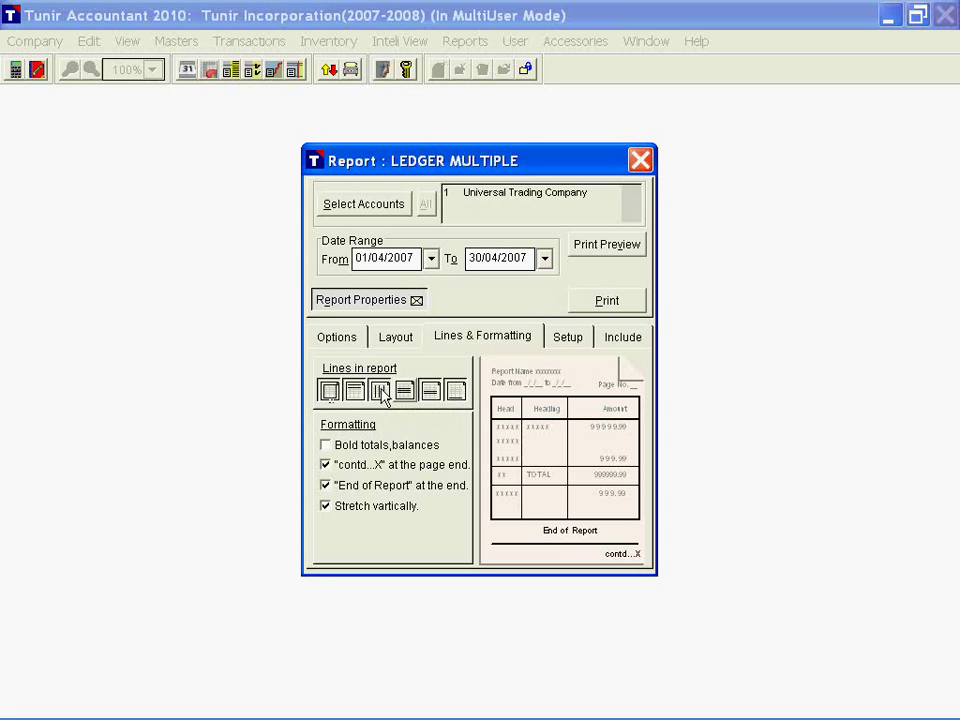
pyautogui.click(405, 392)
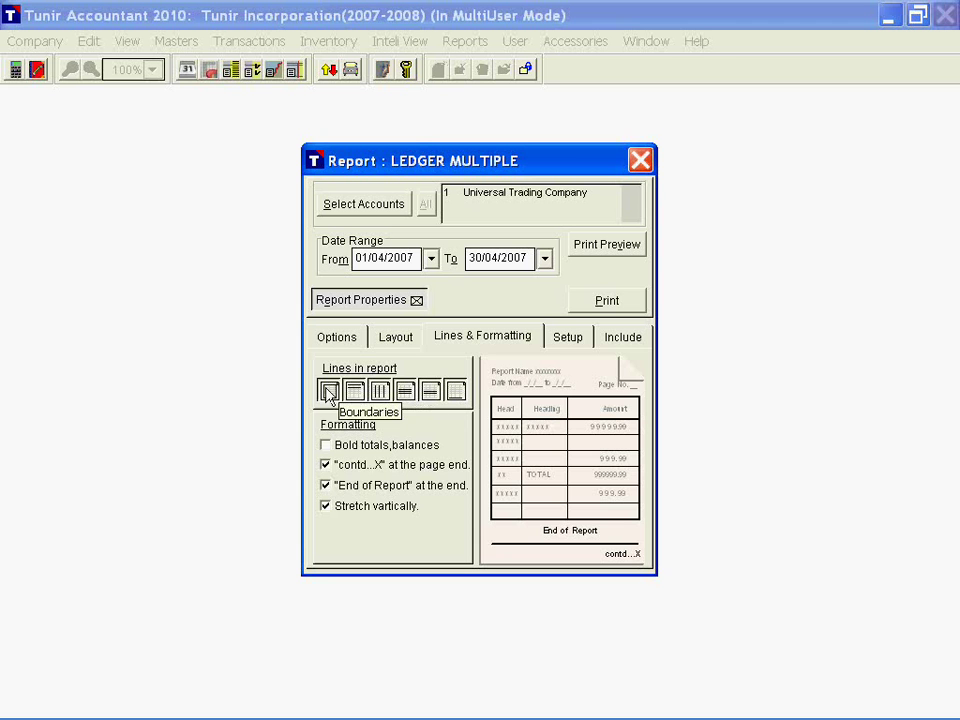
pyautogui.click(608, 244)
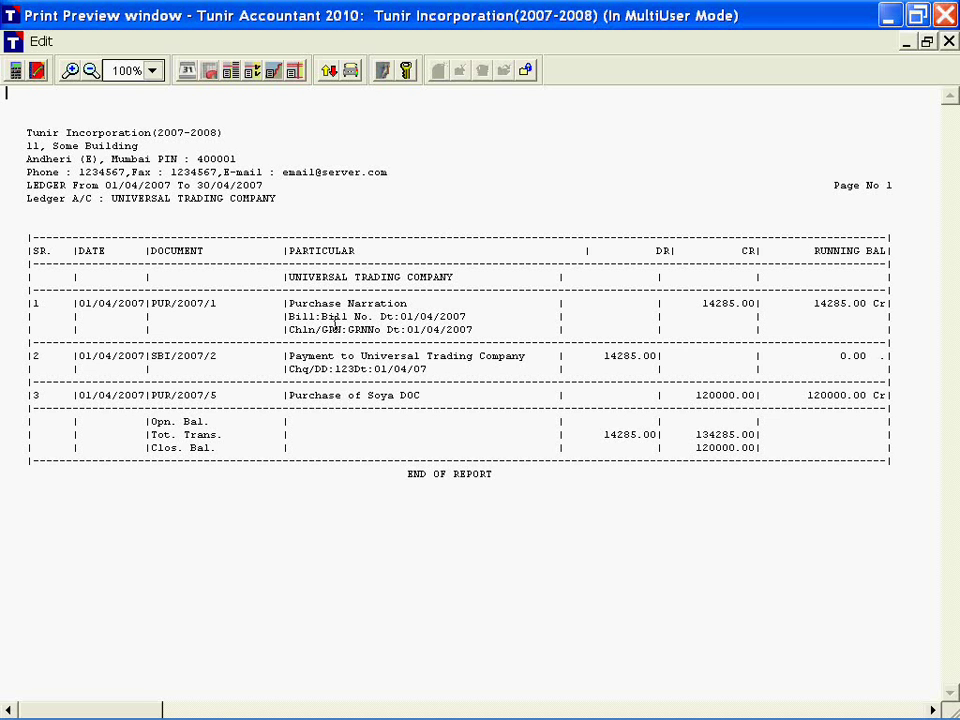
pyautogui.click(950, 42)
# Set the print mode to Graphic and preview the ledger report in that mode.
pyautogui.click(566, 338)
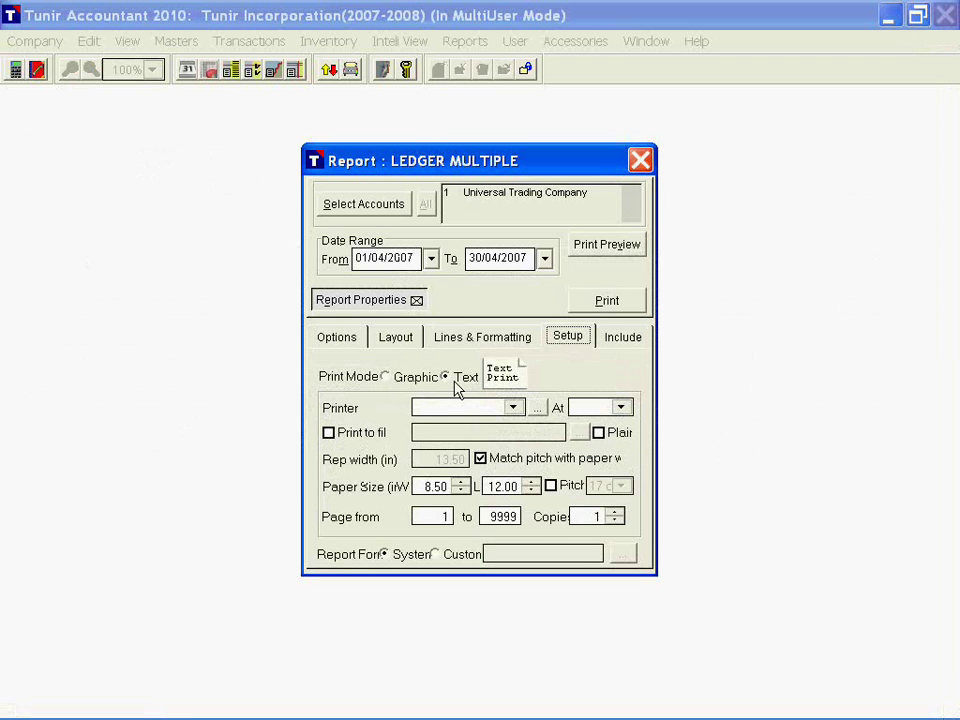
pyautogui.click(405, 379)
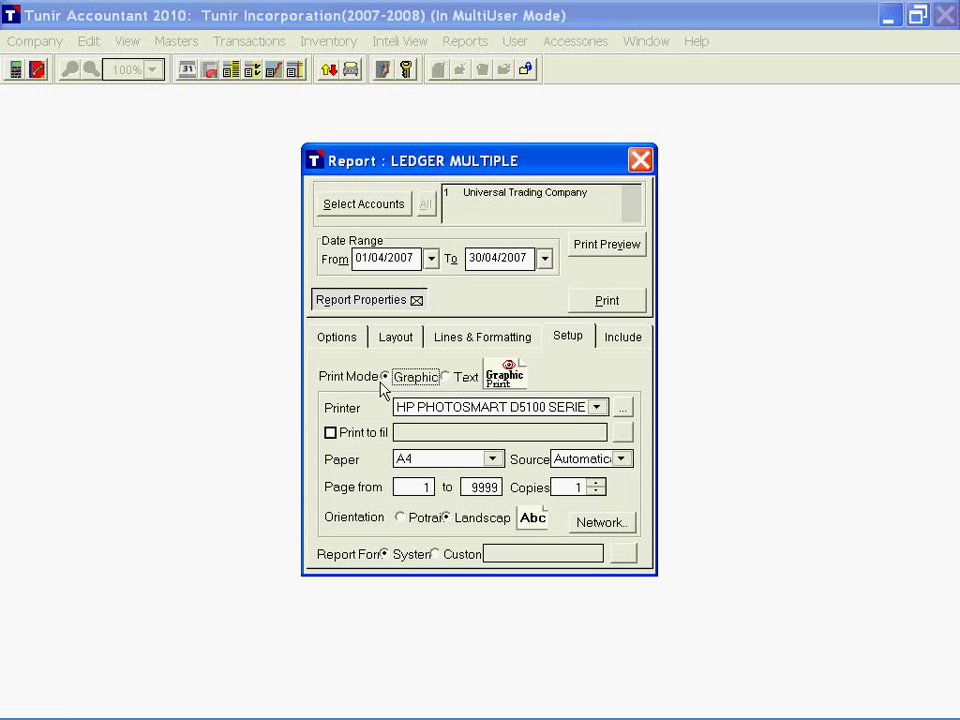
pyautogui.click(622, 247)
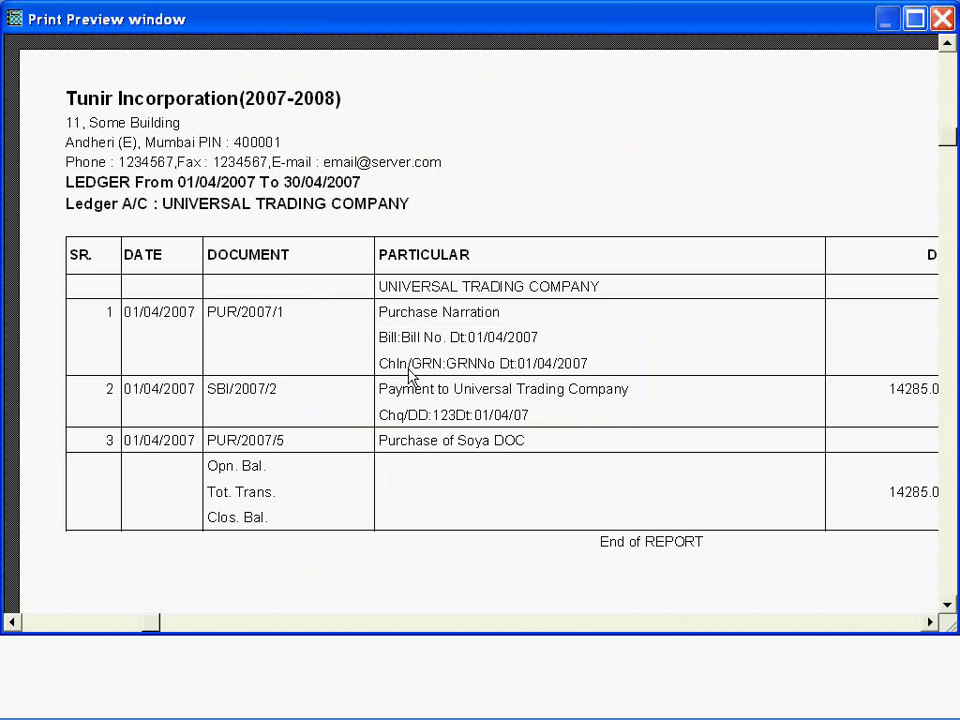
pyautogui.scroll(2, 363, 362)
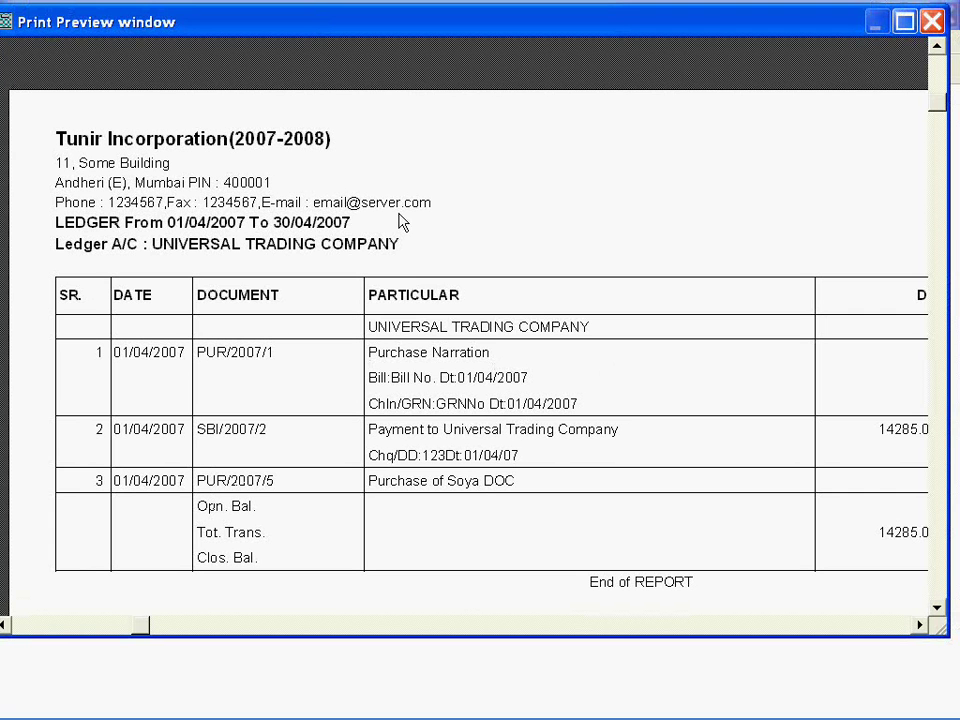
pyautogui.click(932, 22)
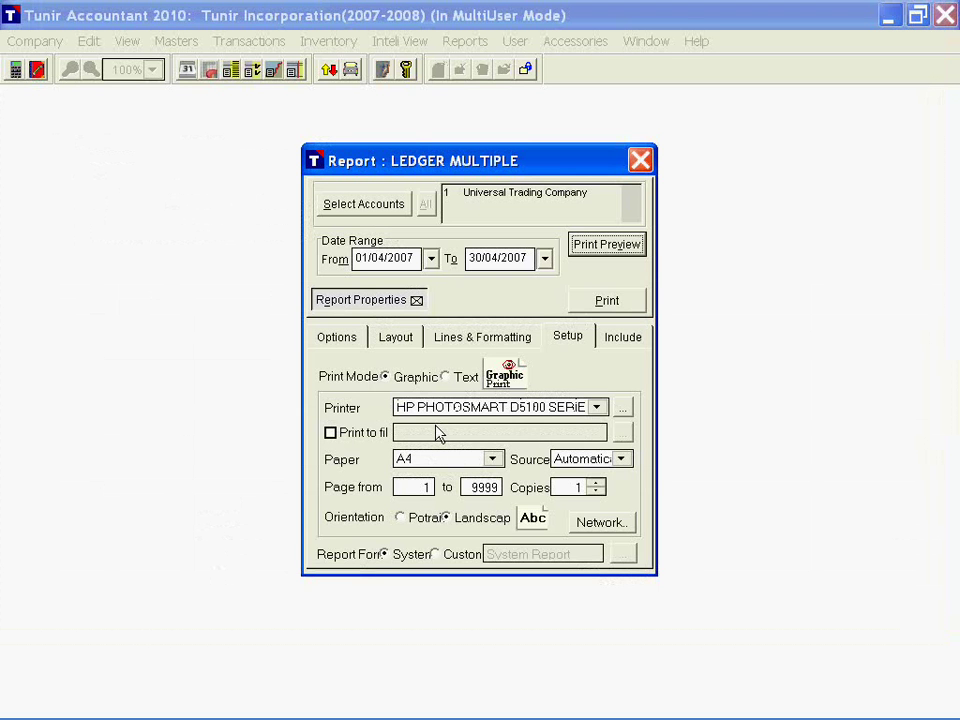
# Set the print mode to Text, enable printing to the file c:\ldr.txt, and output the ledger report.
pyautogui.click(347, 433)
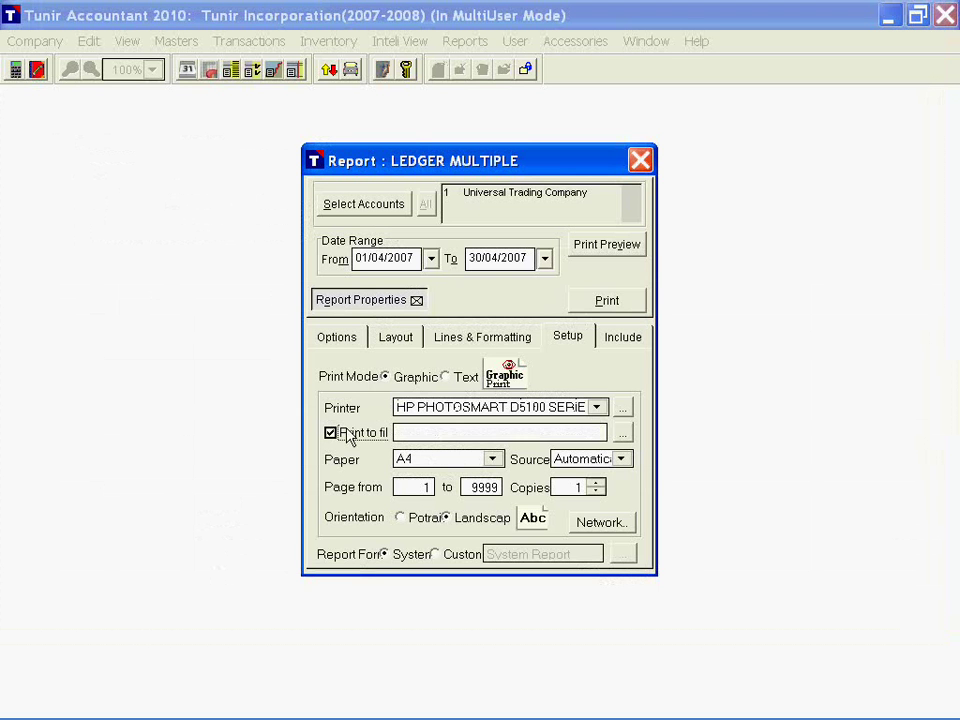
pyautogui.click(445, 377)
pyautogui.click(468, 432)
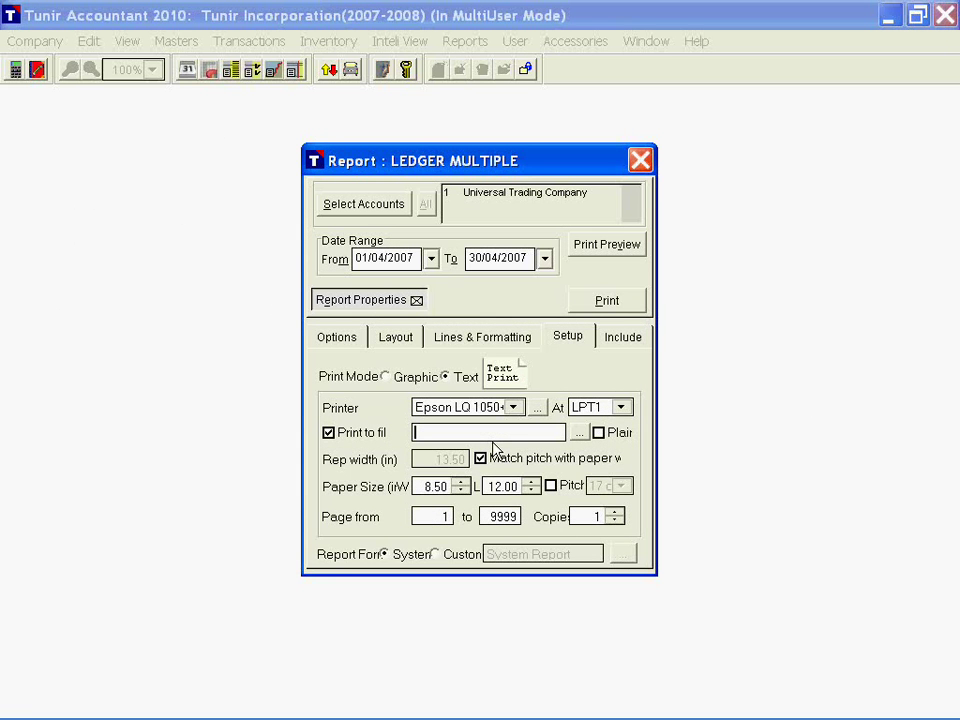
pyautogui.write('c:\\ldr.txt')
pyautogui.click(628, 243)
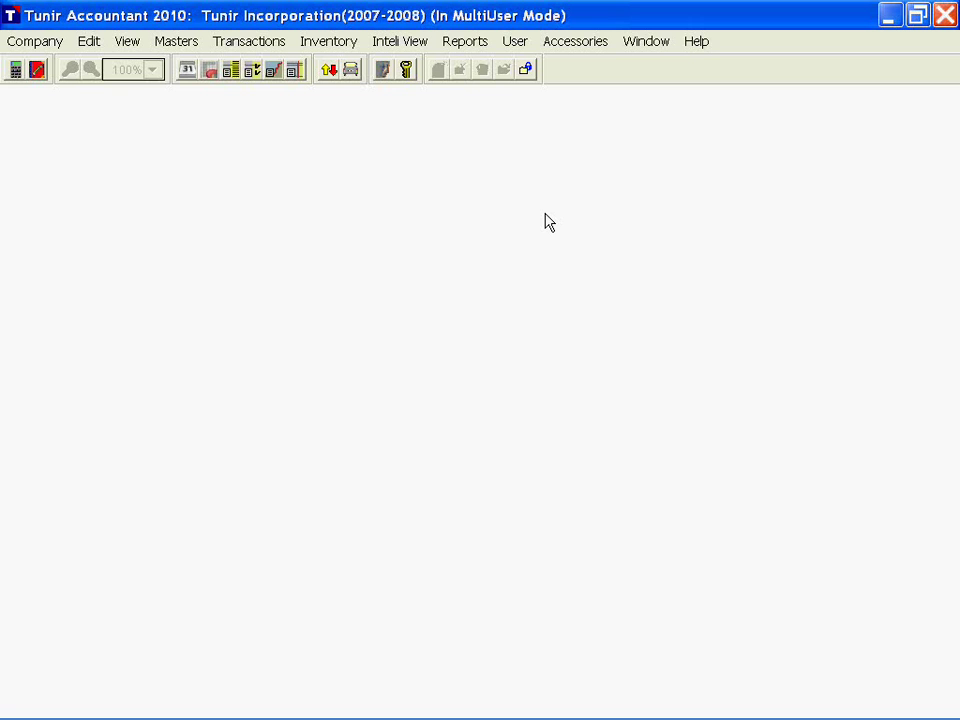
# View the c:\ldr.txt file in the Text Viewer accessory, and close the viewer.
pyautogui.click(518, 44)
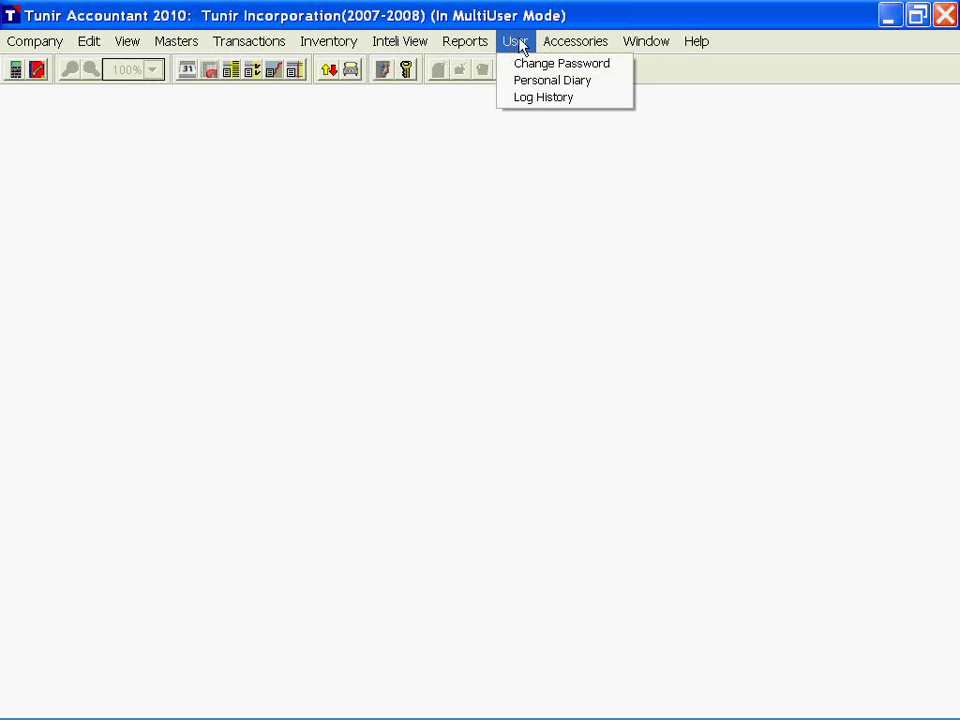
pyautogui.moveTo(492, 44)
pyautogui.moveTo(575, 42)
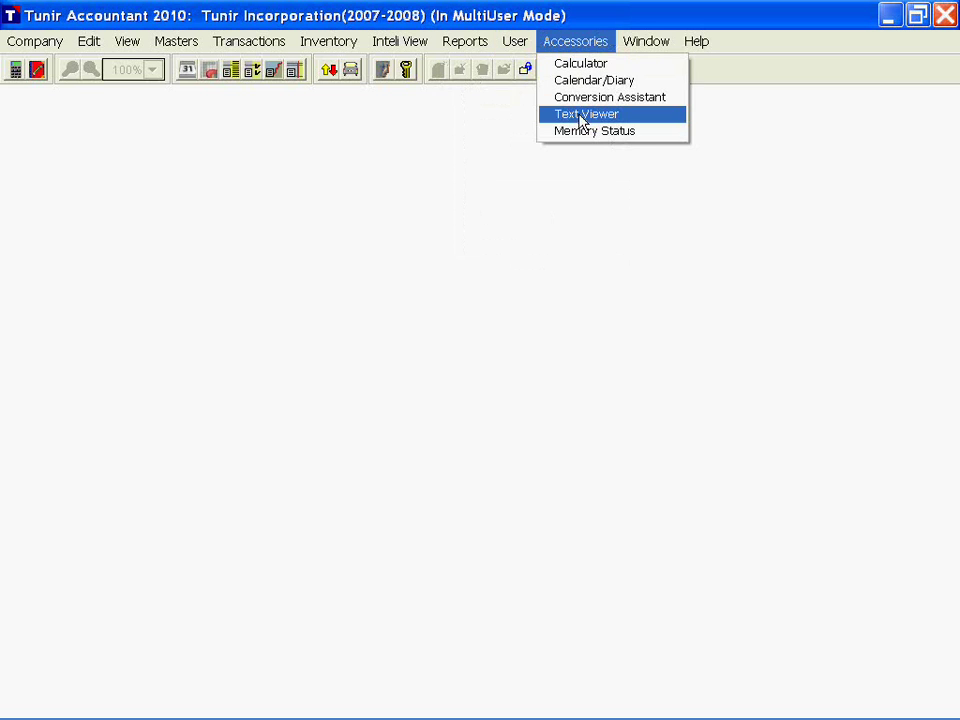
pyautogui.click(583, 116)
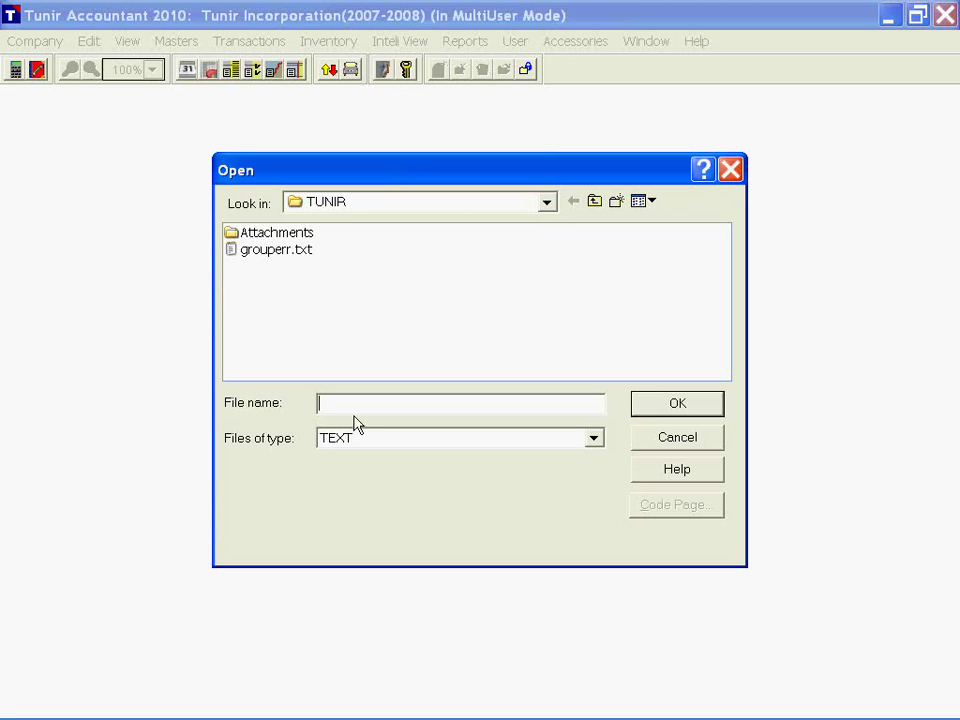
pyautogui.write('c:\\ldr')
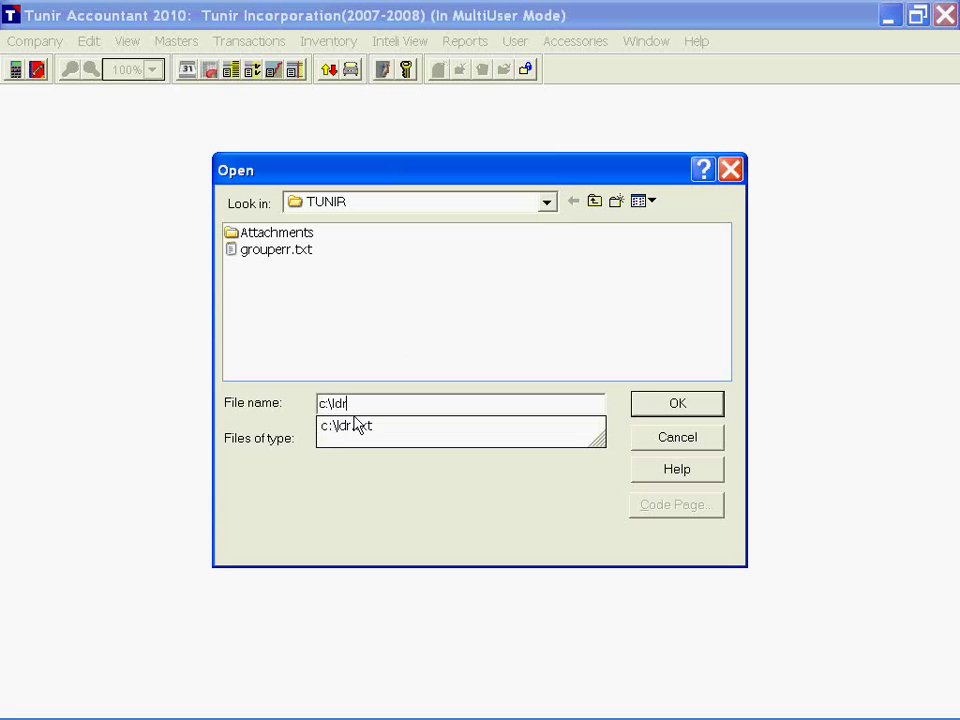
pyautogui.press('Down')
pyautogui.press('Return')
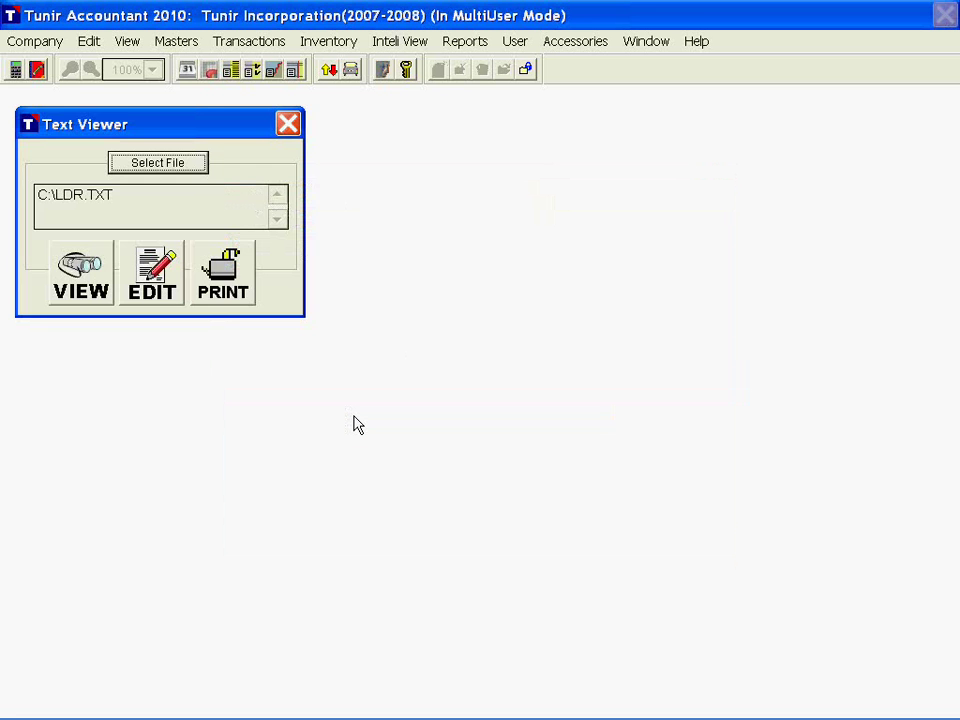
pyautogui.click(106, 273)
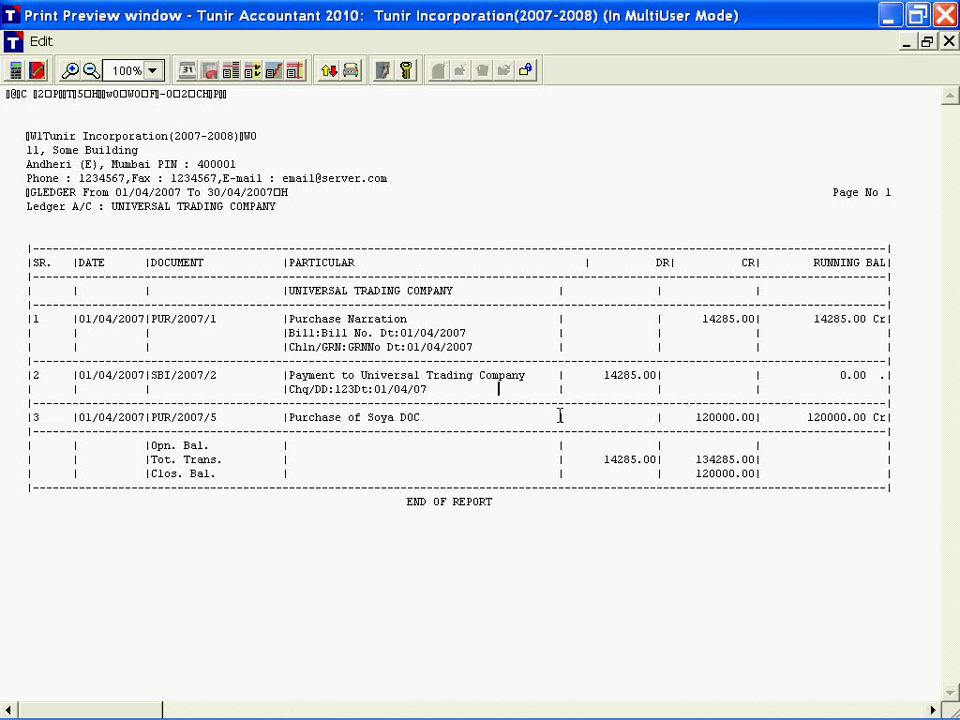
pyautogui.click(949, 42)
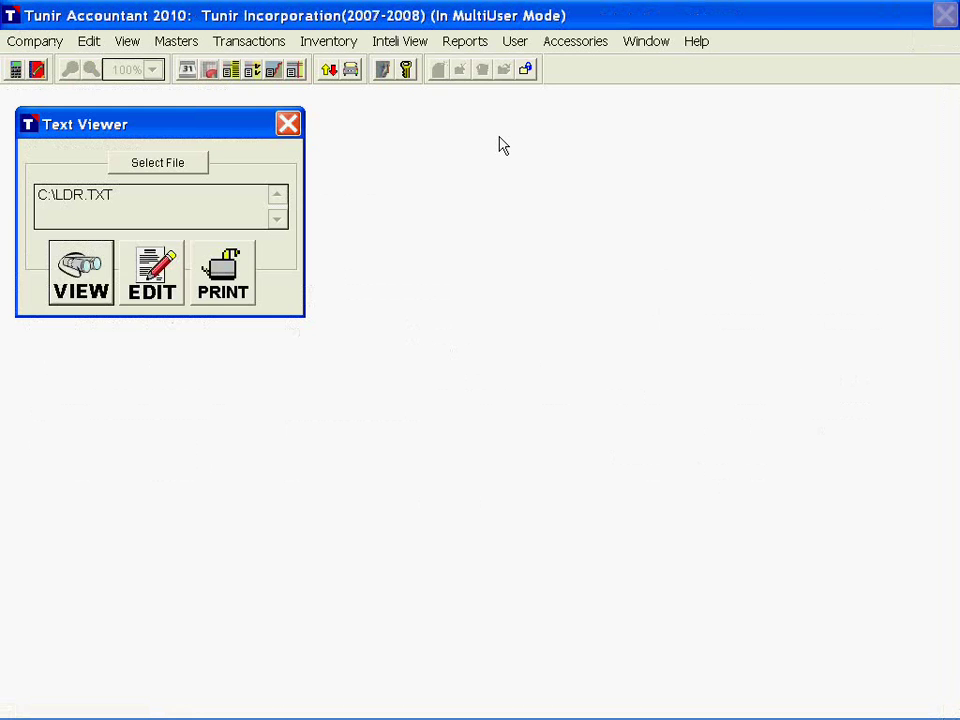
pyautogui.press('Escape')
# Reopen the multiple-account ledger report and show its settings for which documents to include.
pyautogui.click(465, 41)
pyautogui.click(462, 65)
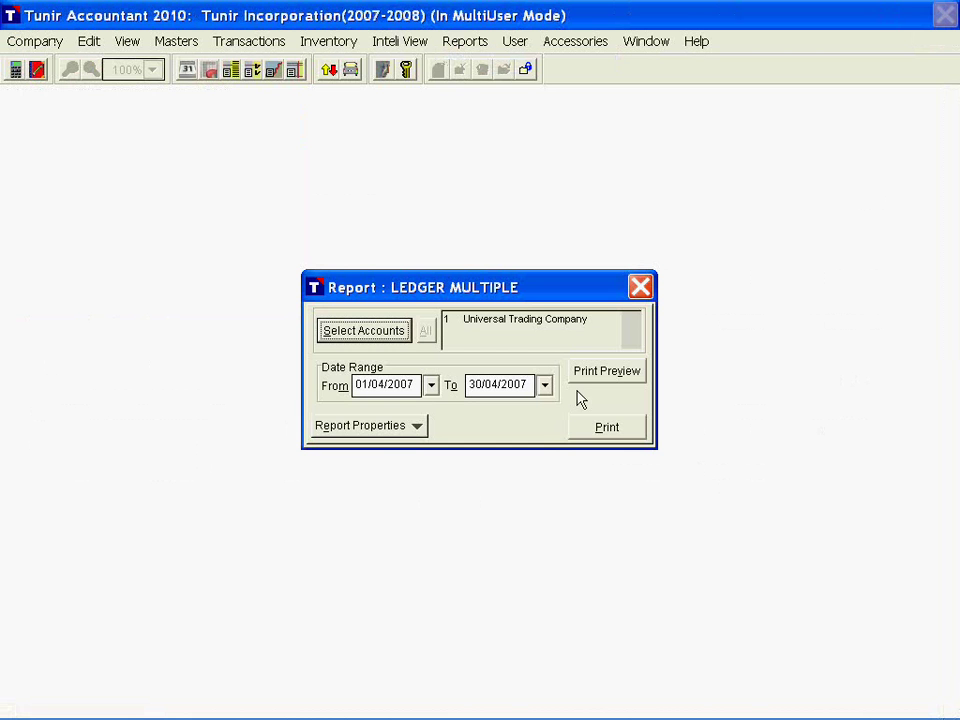
pyautogui.click(365, 426)
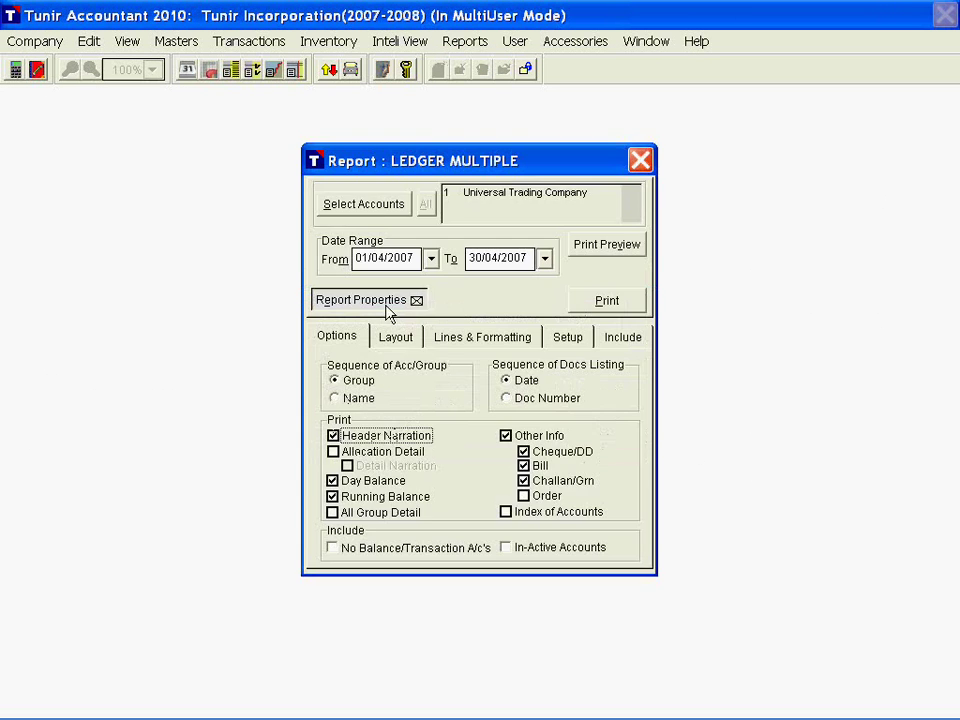
pyautogui.click(385, 302)
pyautogui.click(397, 434)
pyautogui.click(622, 336)
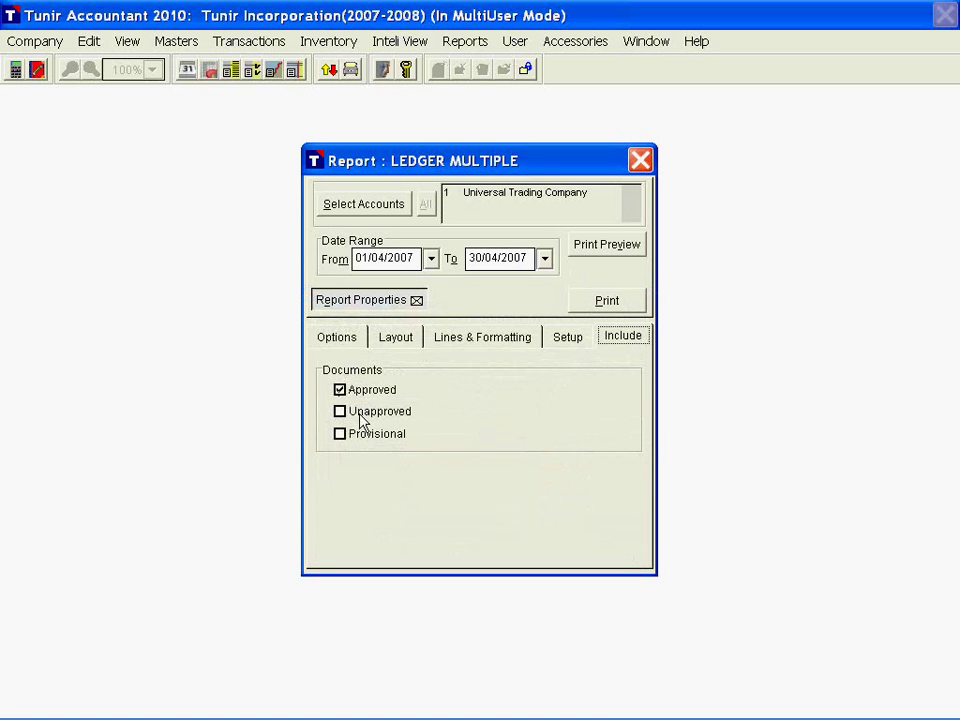
# Try including Unapproved and Provisional documents in the ledger report, and exclude both again.
pyautogui.click(359, 415)
pyautogui.click(386, 430)
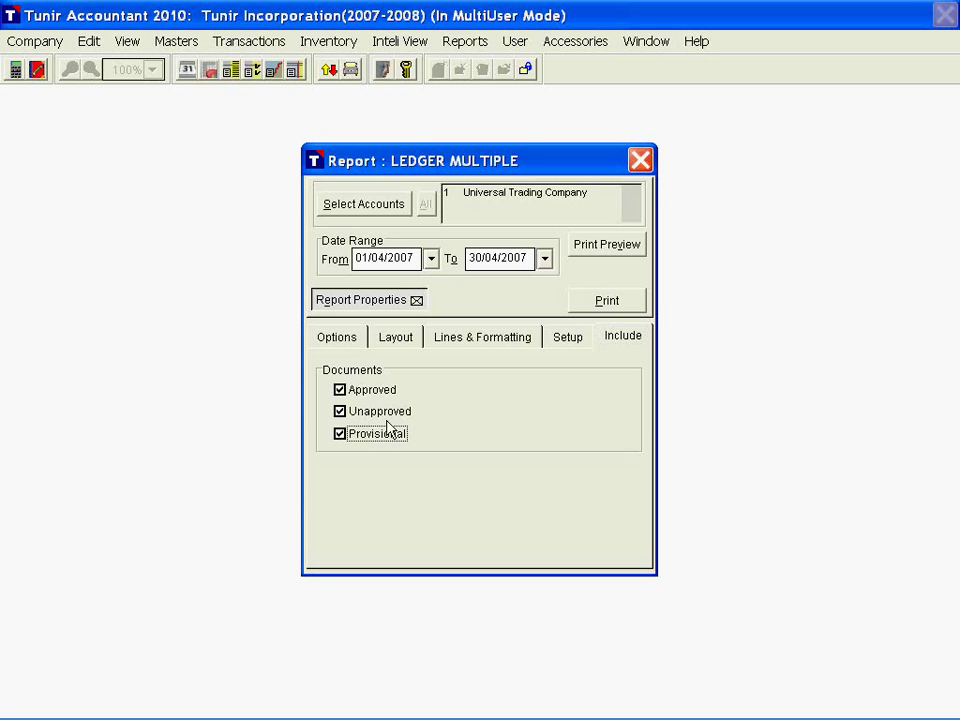
pyautogui.click(383, 415)
pyautogui.click(368, 436)
# Add Technoserve India Ltd. under Service Providers to the report's selected accounts.
pyautogui.click(389, 206)
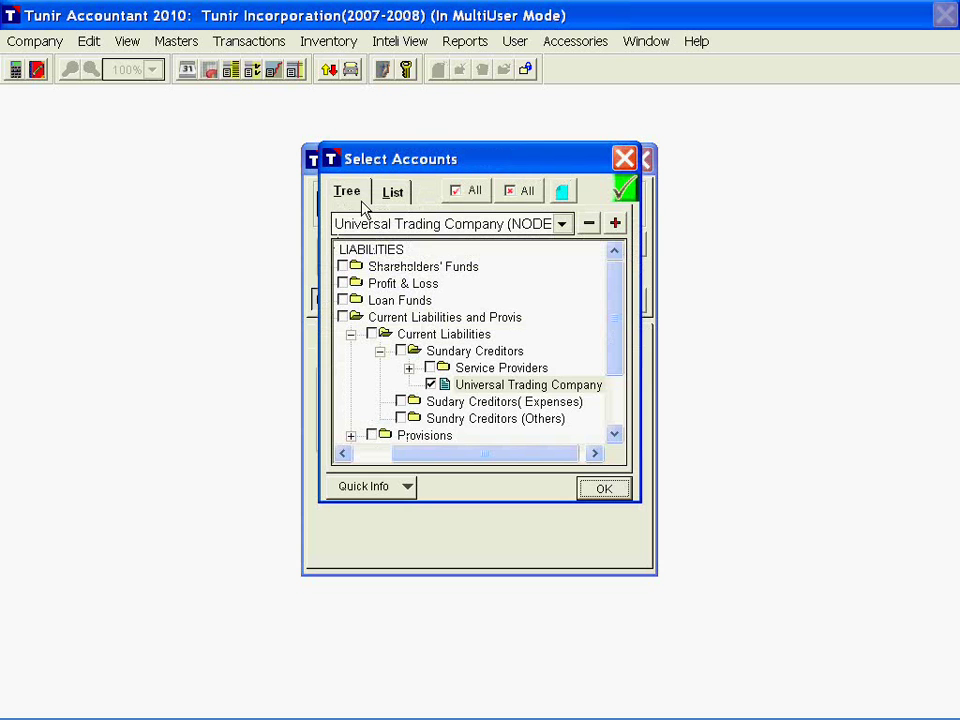
pyautogui.click(409, 368)
pyautogui.click(459, 385)
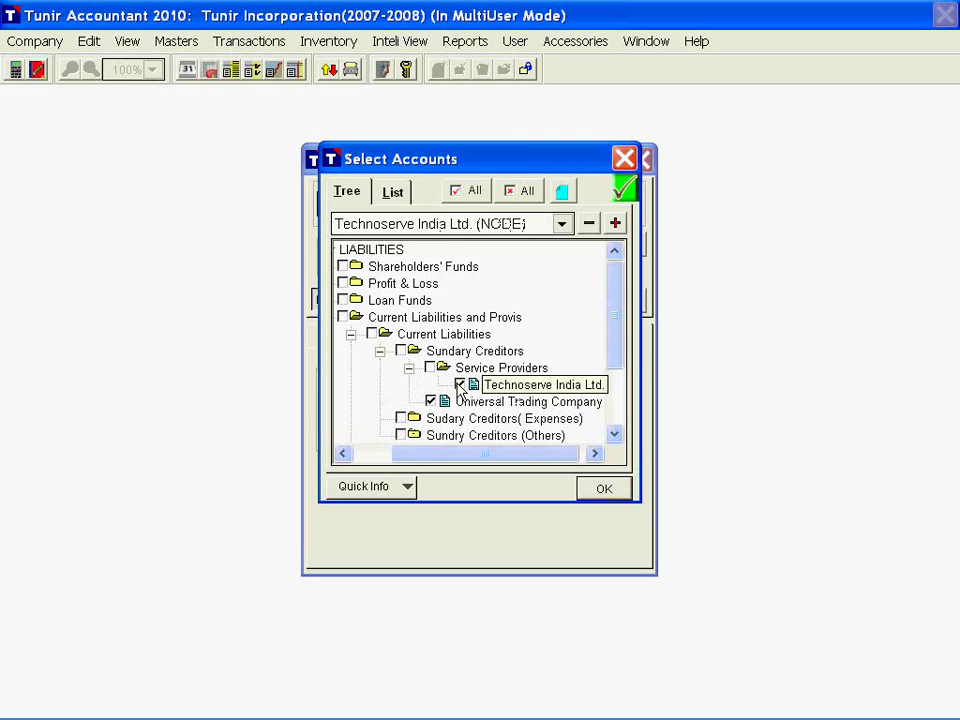
# Select the complete LIABILITIES, ASSETS, INCOME and EXPENSES groups for the report and confirm the account selection.
pyautogui.click(370, 455)
pyautogui.click(376, 318)
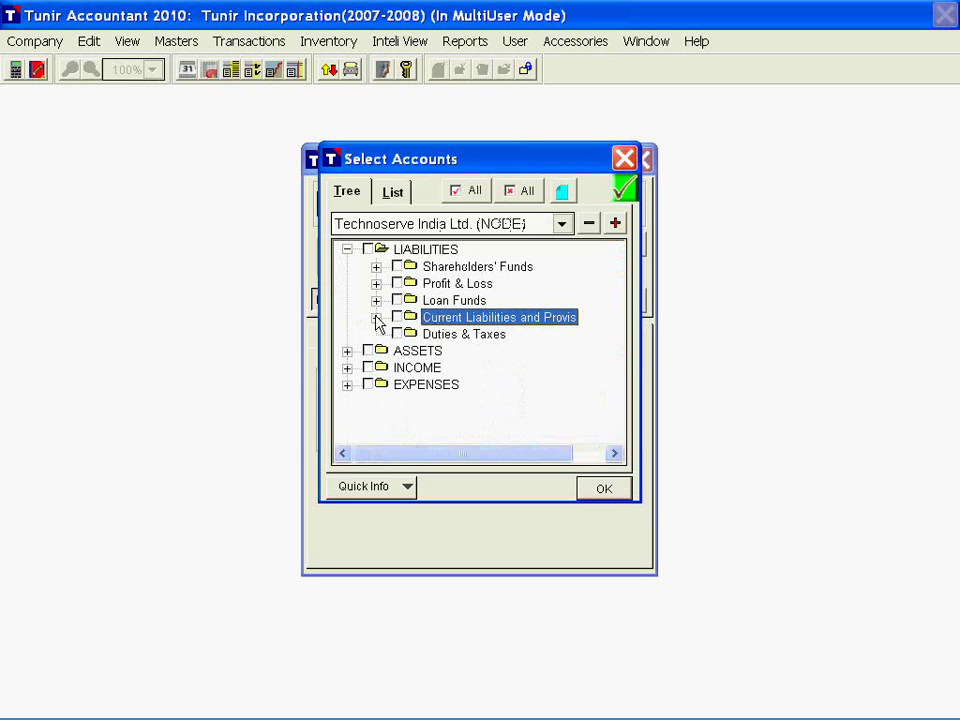
pyautogui.click(367, 249)
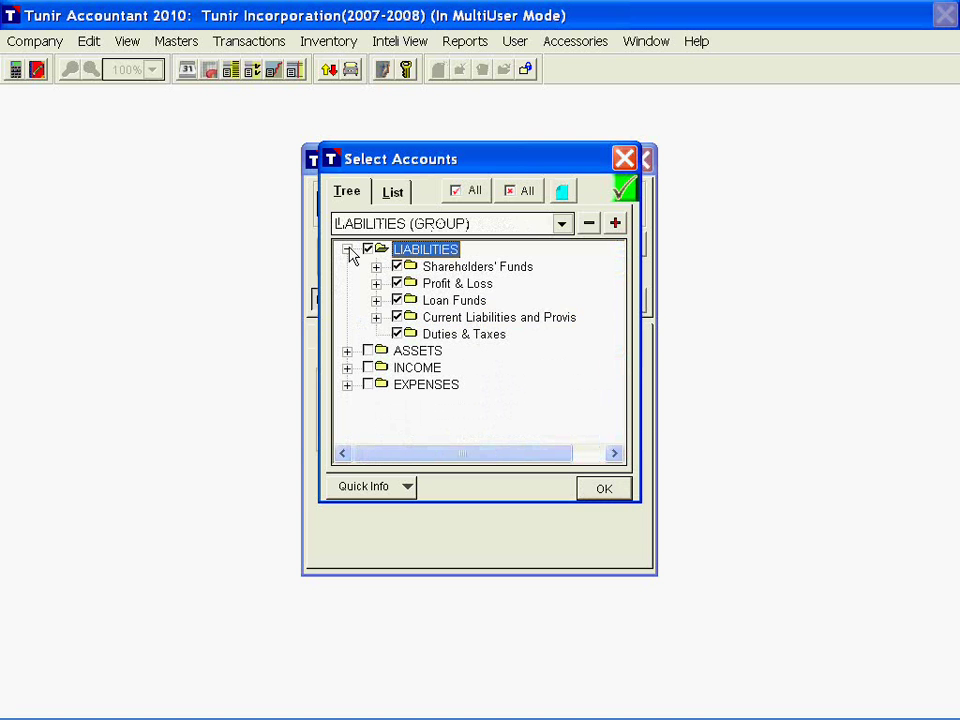
pyautogui.click(347, 249)
pyautogui.click(367, 266)
pyautogui.click(367, 283)
pyautogui.click(367, 300)
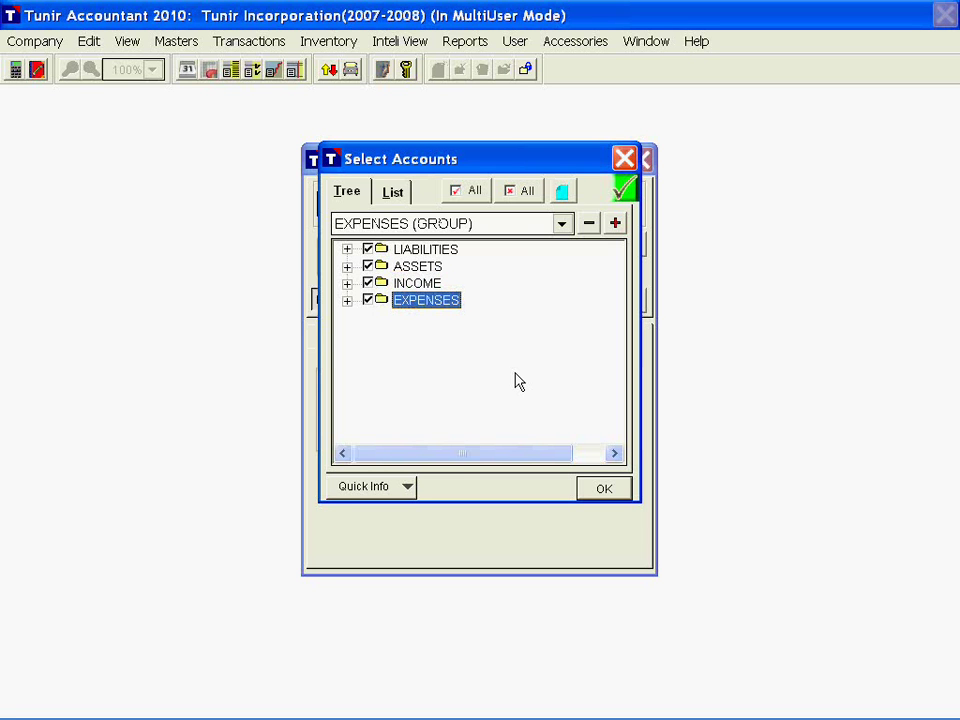
pyautogui.click(605, 492)
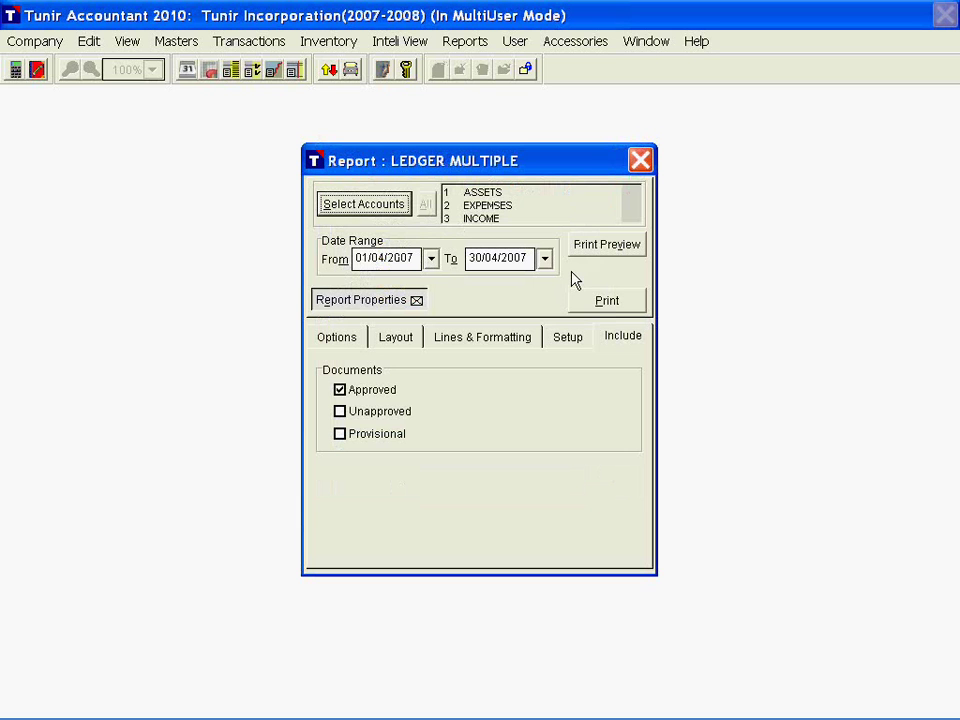
# Look through the report's list of selected accounts and preview the ledger for all of them.
pyautogui.moveTo(502, 219); pyautogui.dragTo(462, 188)
pyautogui.scroll(-2, 541, 193)
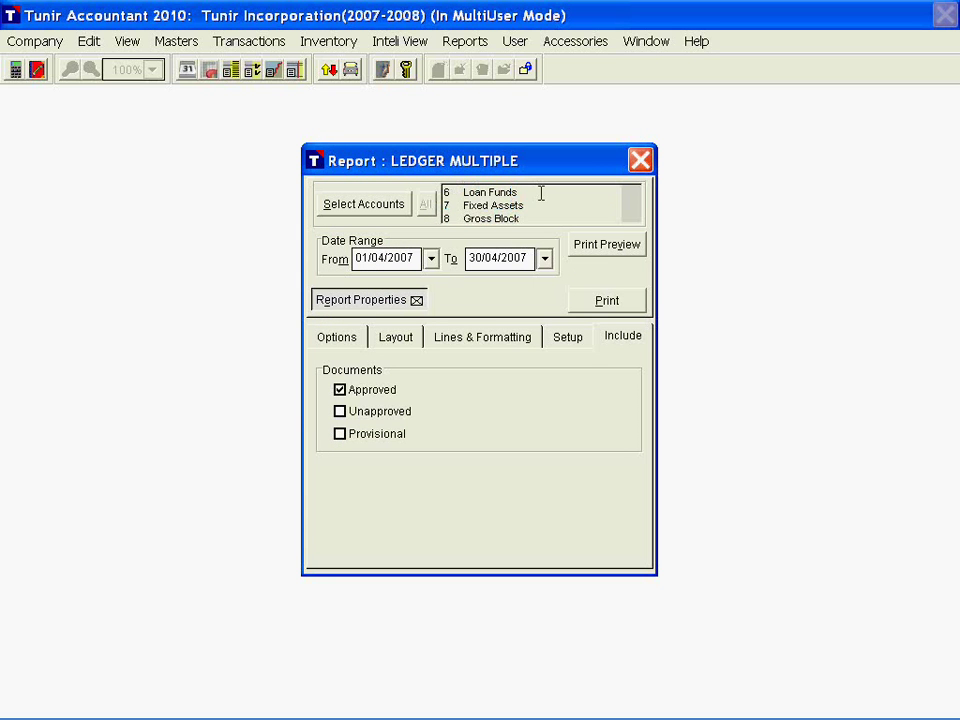
pyautogui.scroll(-4, 541, 197)
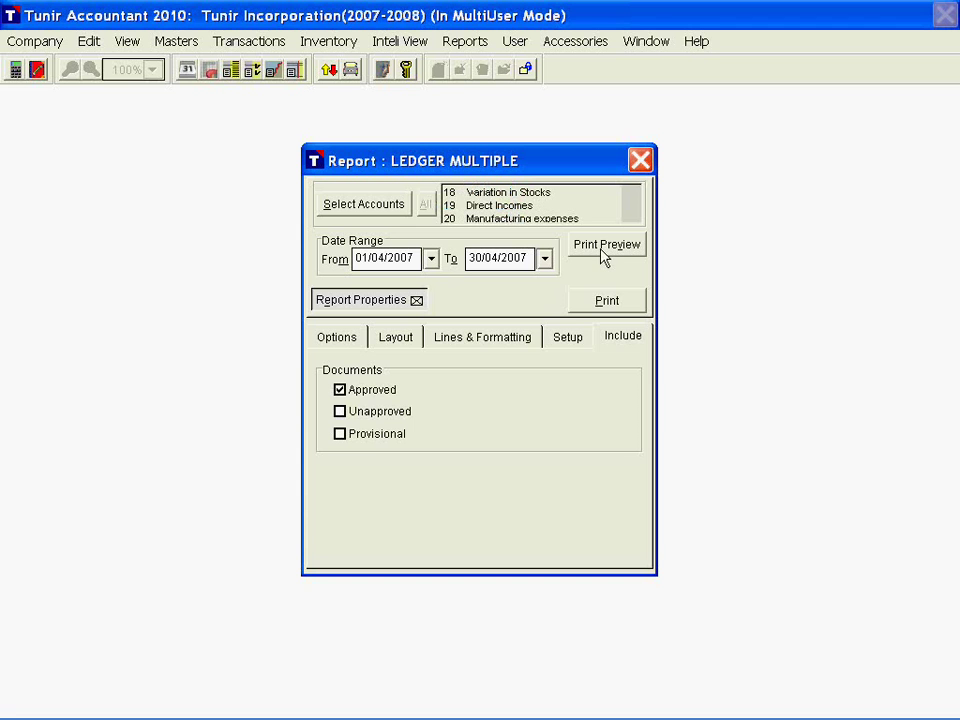
pyautogui.click(606, 245)
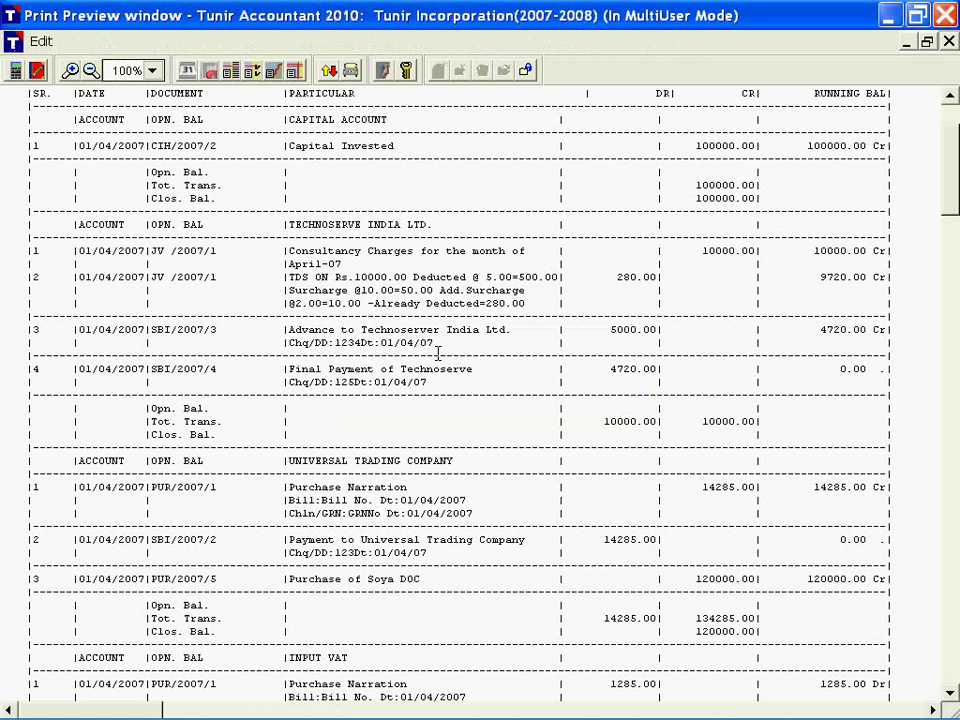
# Examine how the account ledgers from Capital Account to Output VAT follow one another in the preview, and close it.
pyautogui.scroll(3, 298, 285)
pyautogui.click(298, 282)
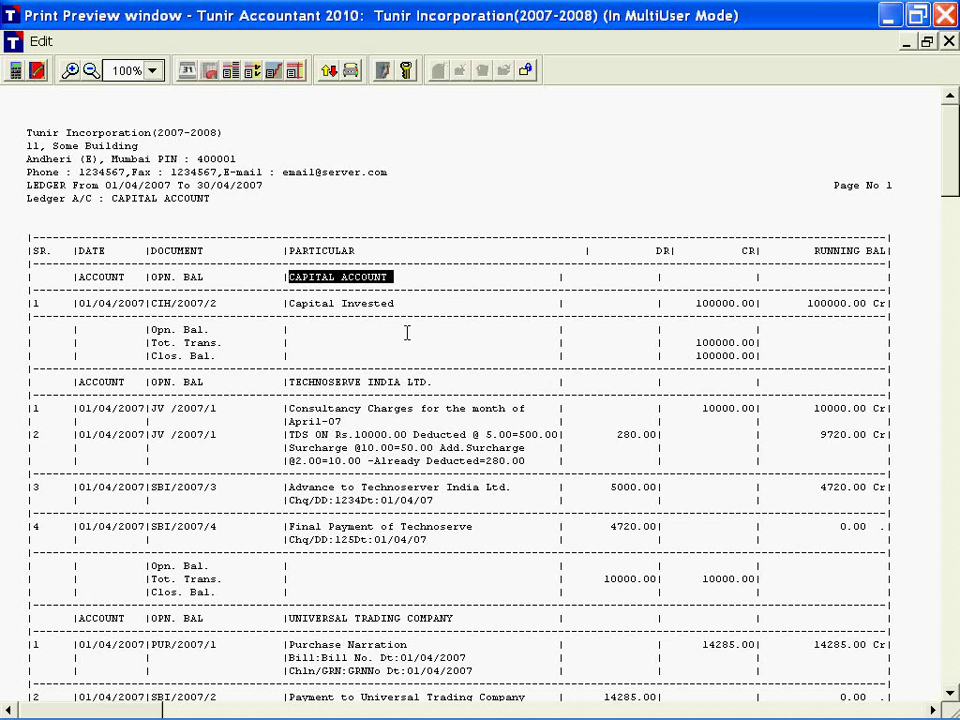
pyautogui.scroll(-1, 407, 333)
pyautogui.click(428, 343)
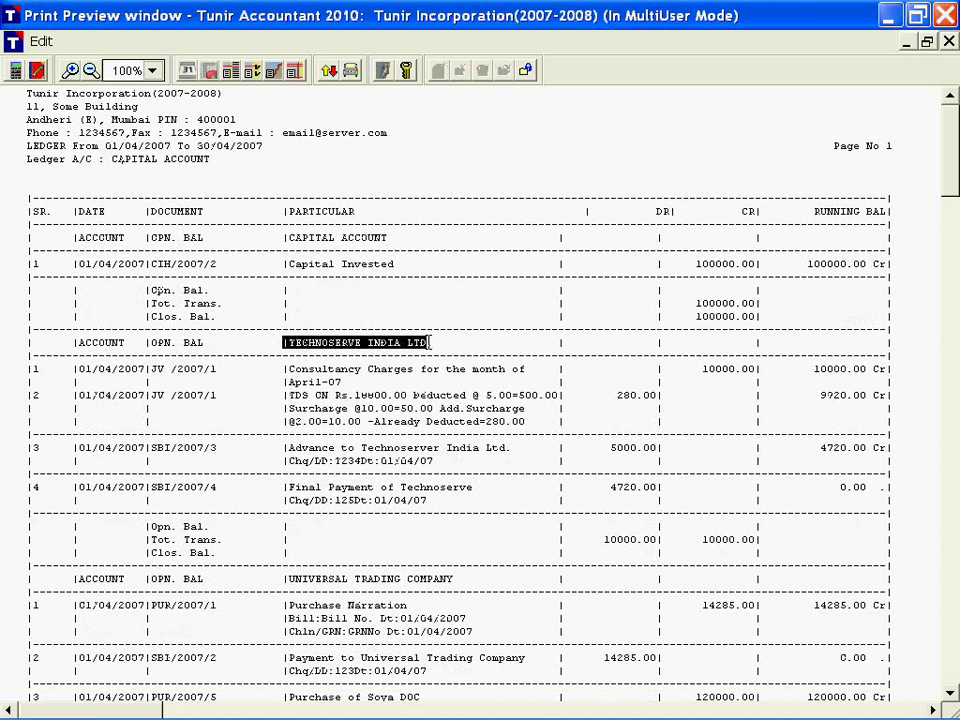
pyautogui.scroll(-6, 305, 349)
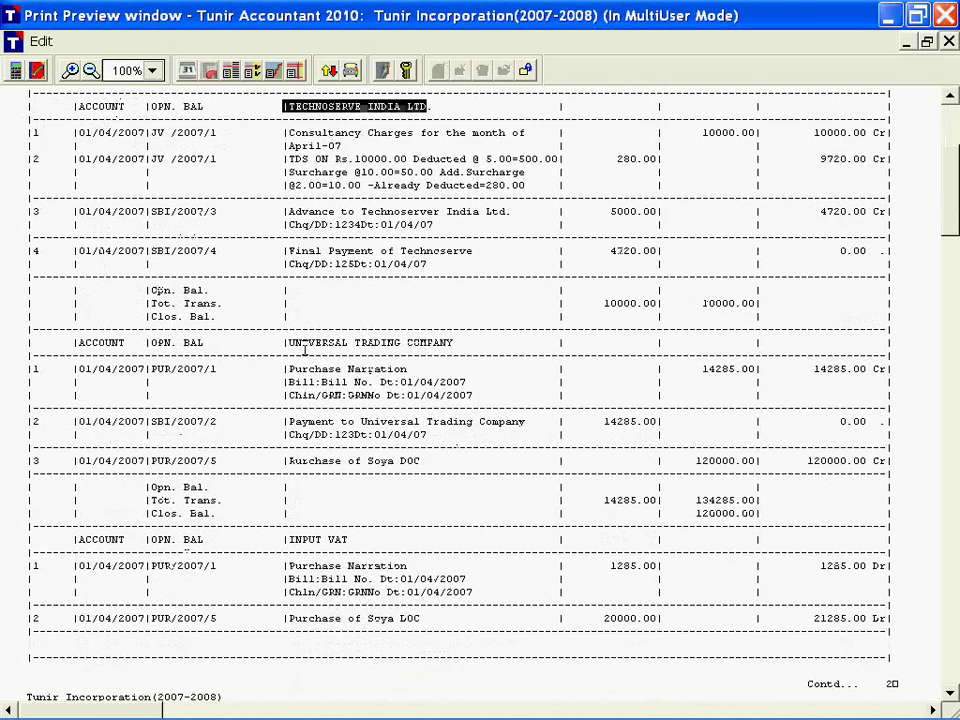
pyautogui.click(305, 349)
pyautogui.scroll(-5, 477, 352)
pyautogui.scroll(1, 296, 381)
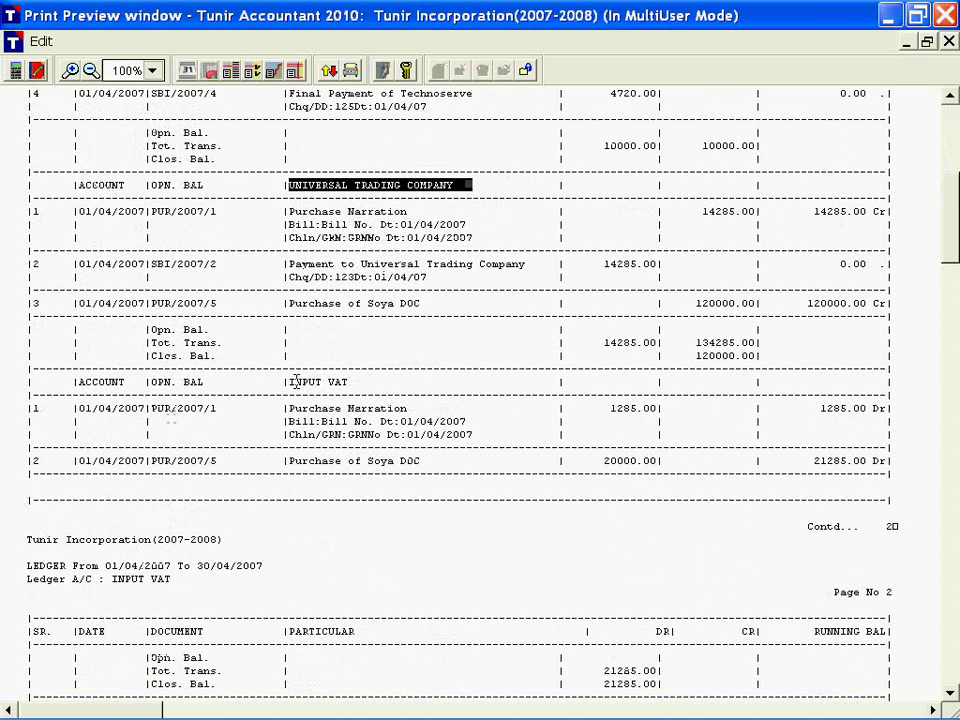
pyautogui.click(296, 381)
pyautogui.scroll(-5, 434, 382)
pyautogui.scroll(-4, 434, 382)
pyautogui.click(314, 356)
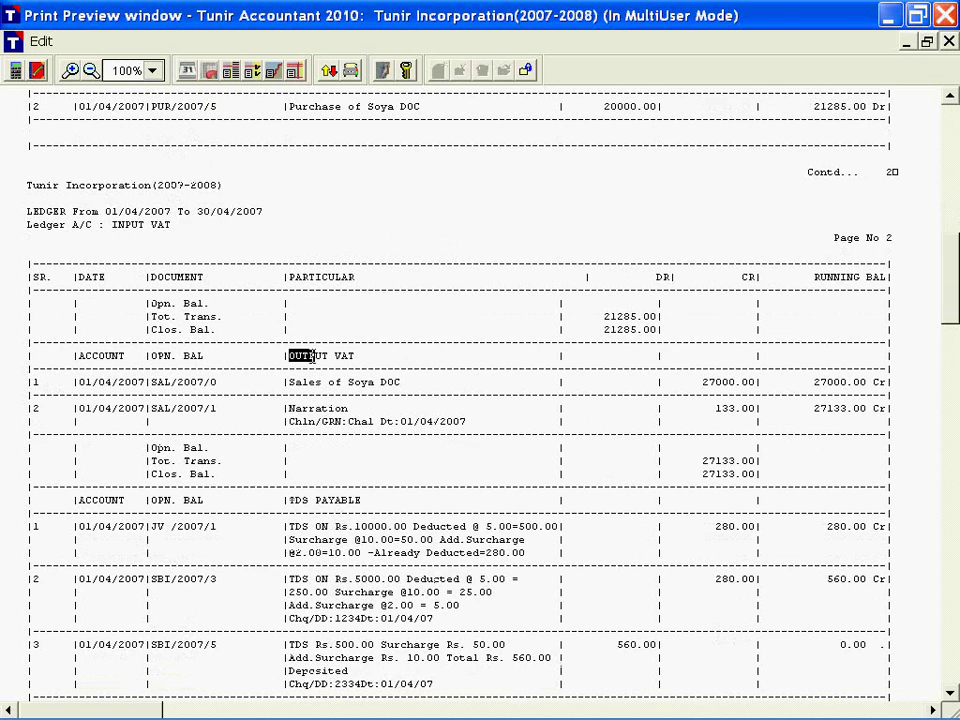
pyautogui.scroll(-1, 421, 372)
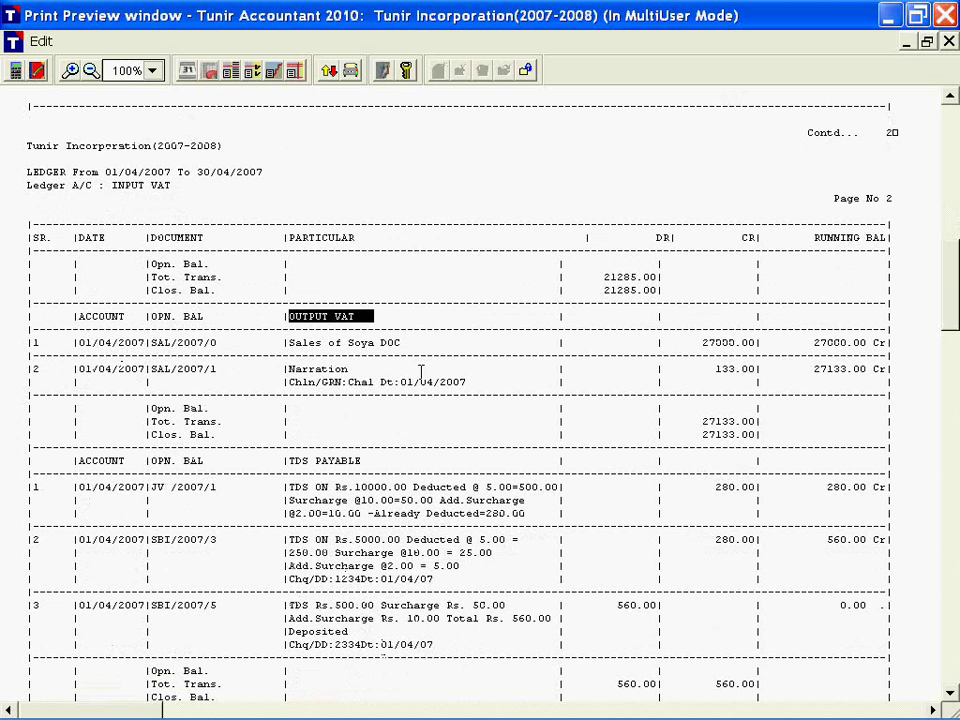
pyautogui.scroll(12, 800, 221)
pyautogui.scroll(9, 800, 221)
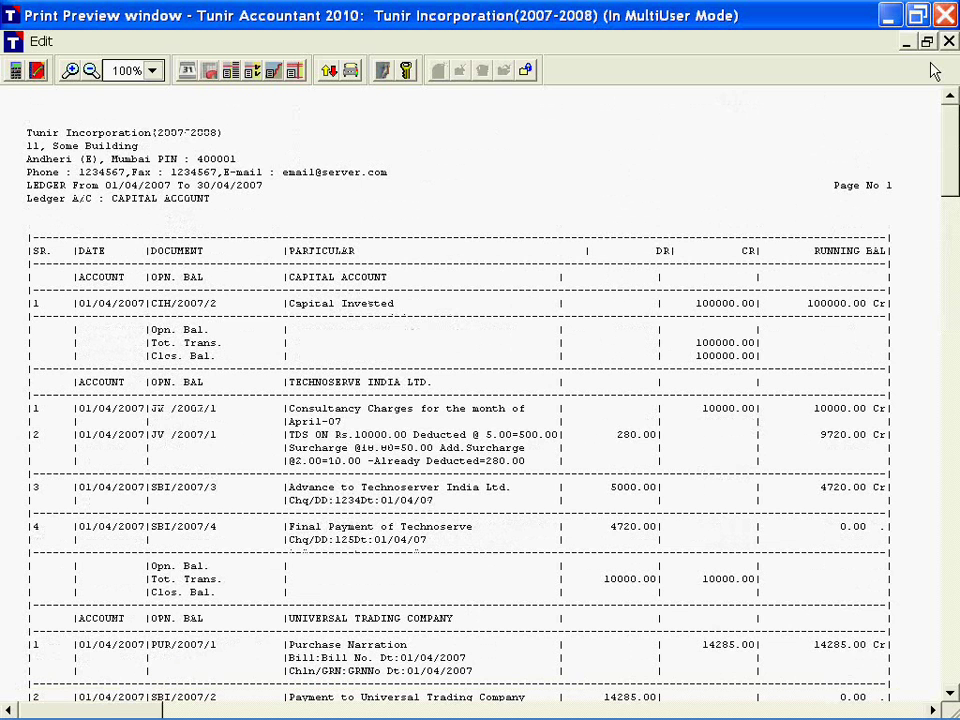
pyautogui.click(949, 42)
# Preview the ledger report in Graphic print mode with the accounts sequenced by Name.
pyautogui.click(567, 336)
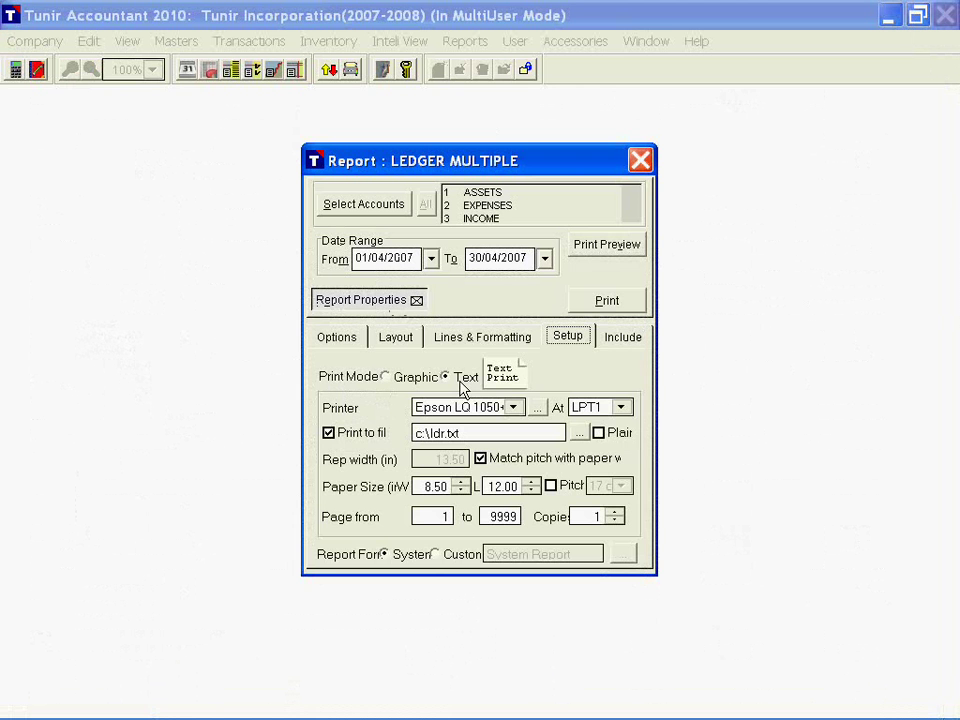
pyautogui.click(412, 376)
pyautogui.click(340, 340)
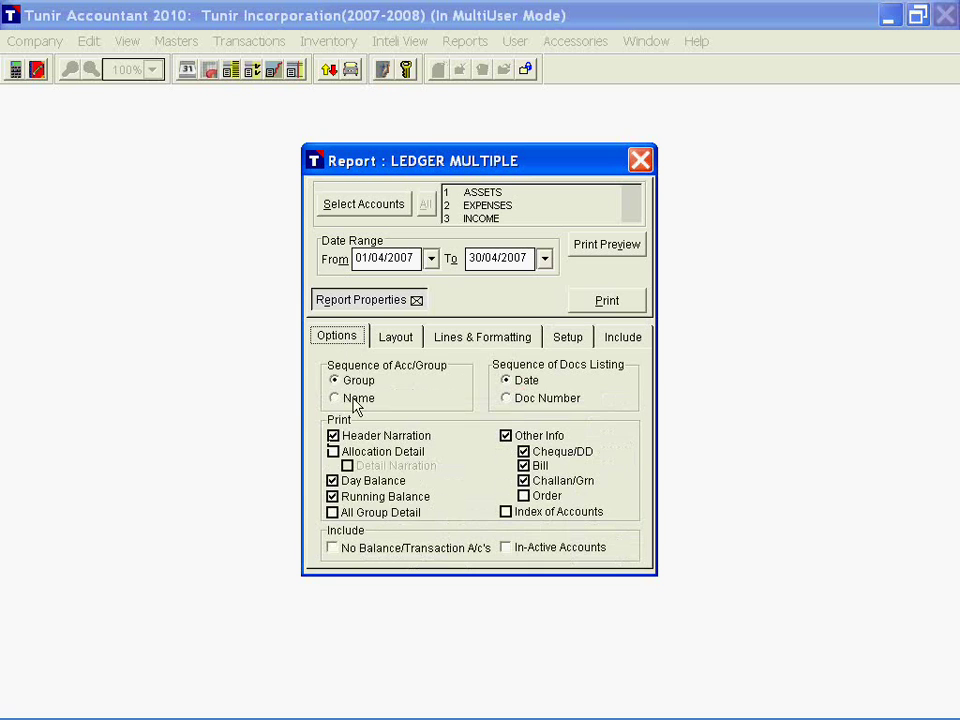
pyautogui.click(336, 398)
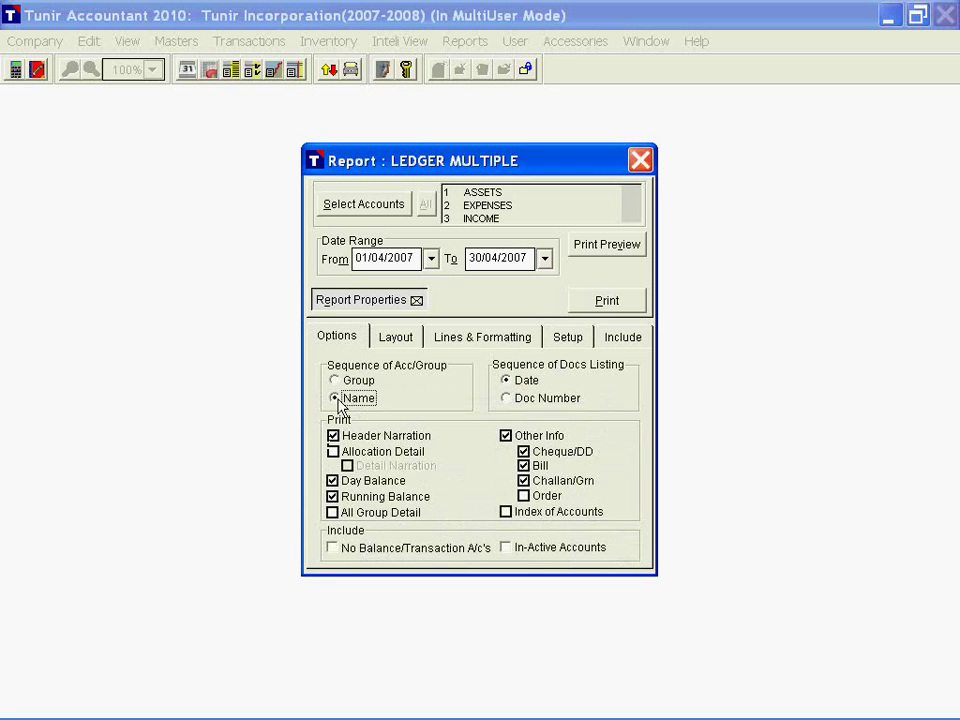
pyautogui.click(578, 244)
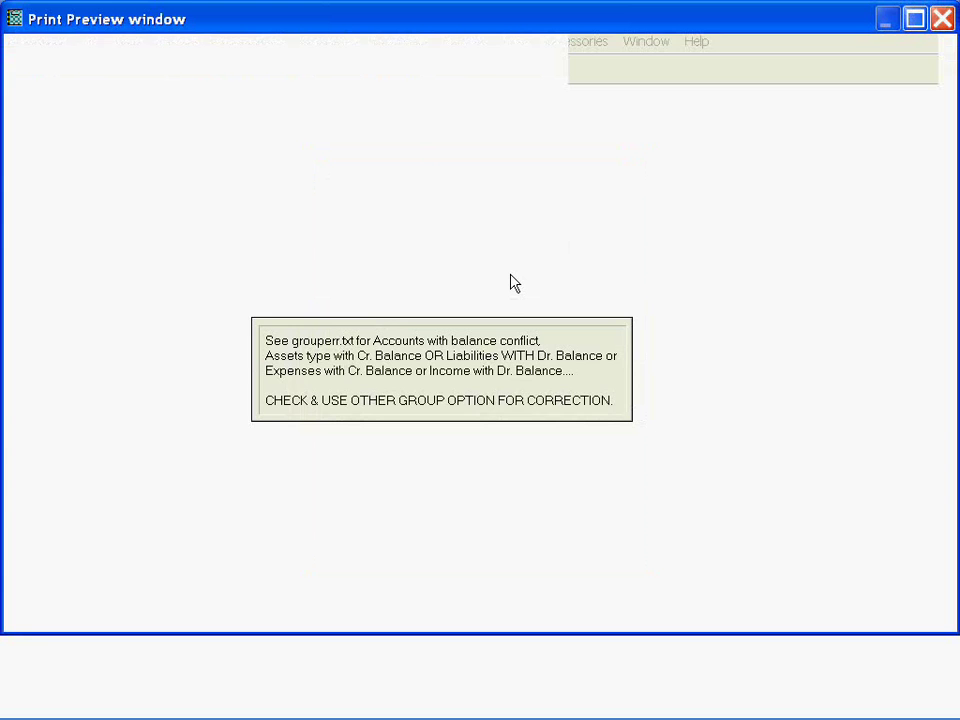
pyautogui.scroll(-3, 407, 332)
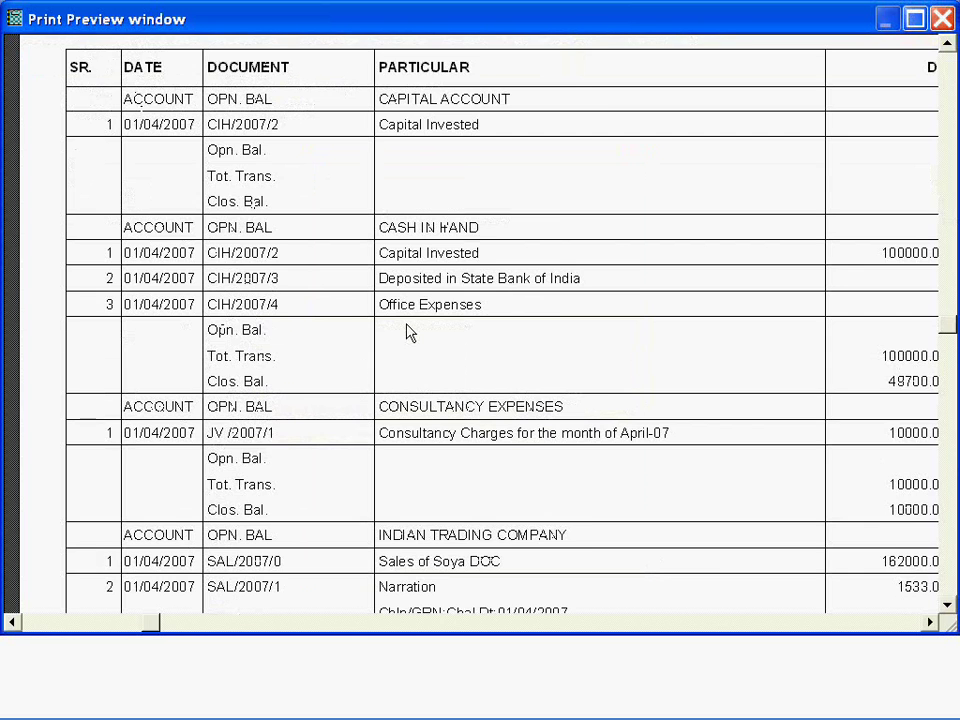
# Examine the name-wise order of the account ledgers from Capital Account to Input VAT in the preview.
pyautogui.click(462, 234)
pyautogui.click(462, 234)
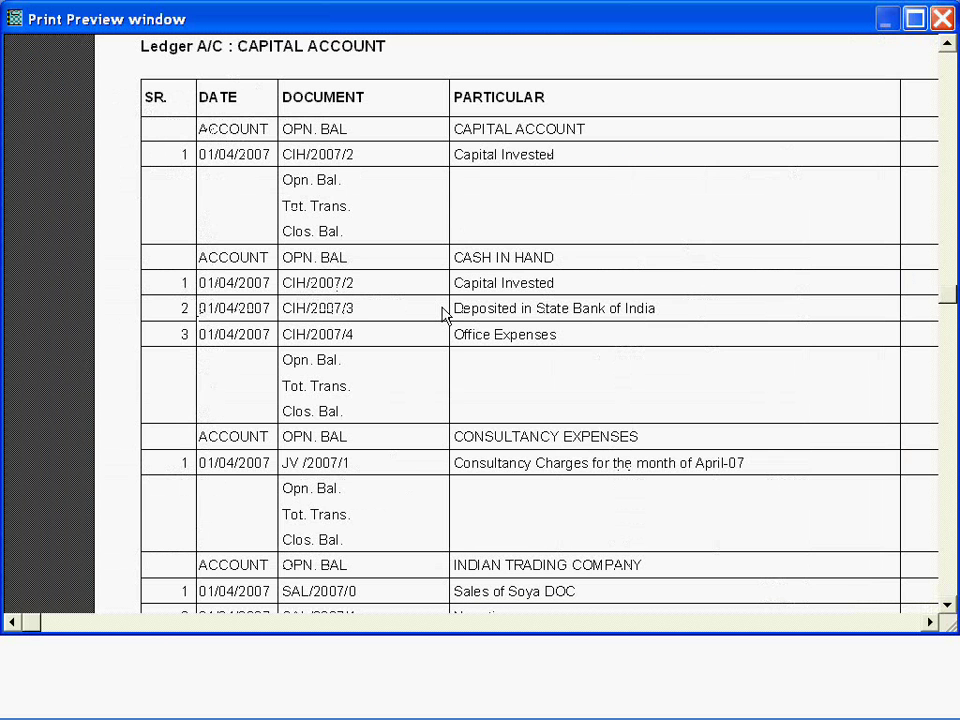
pyautogui.scroll(-5, 444, 314)
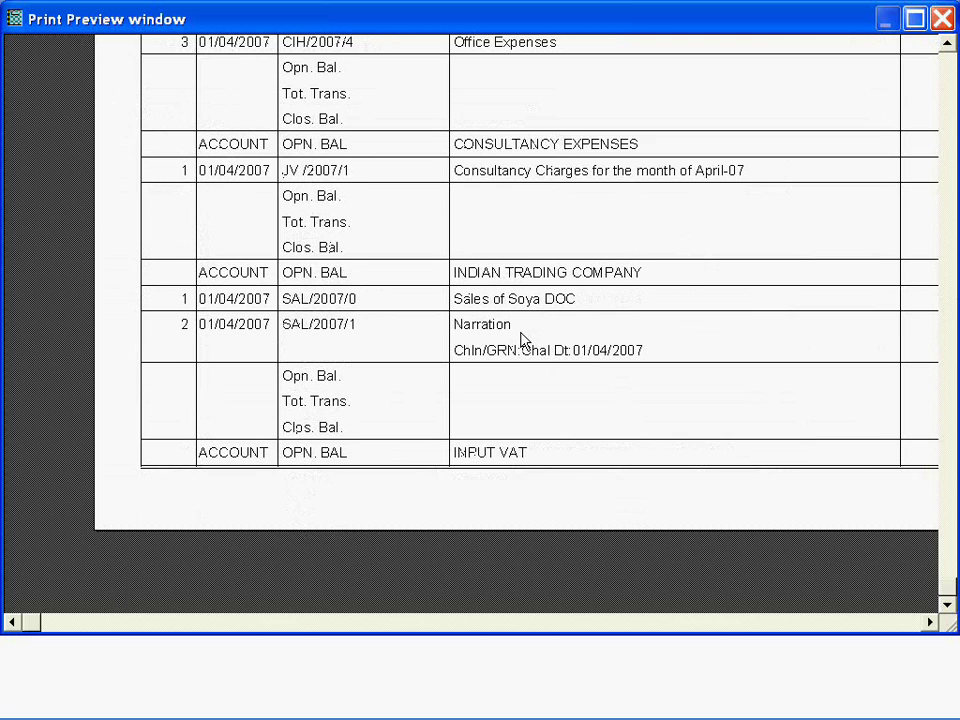
pyautogui.scroll(1, 575, 502)
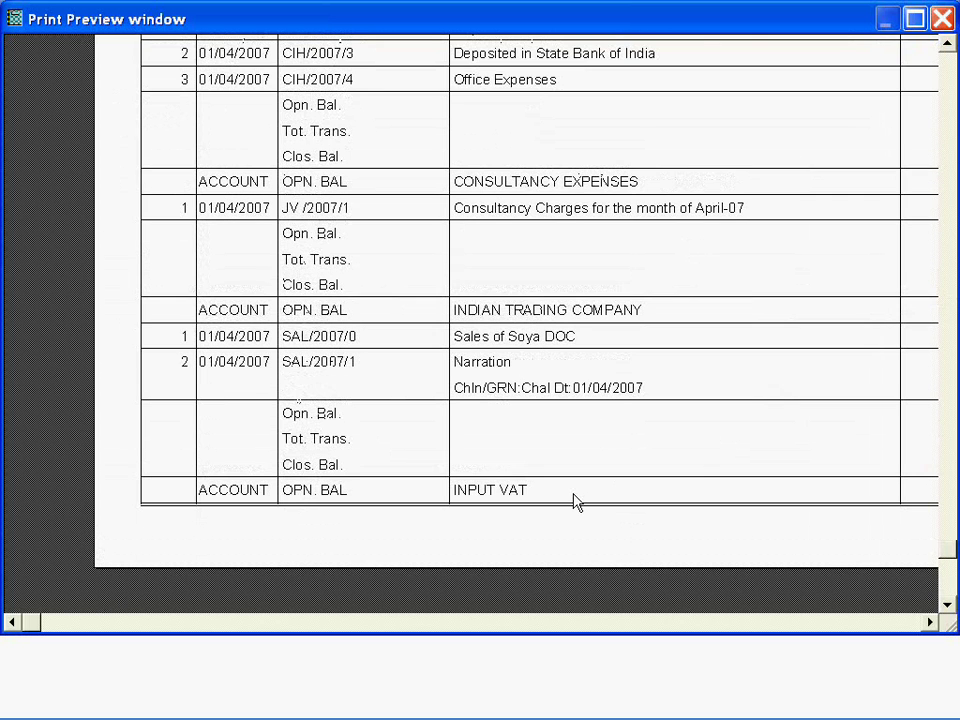
pyautogui.scroll(10, 788, 218)
# Close the ledger preview, then collapse the report properties and close the multiple-ledger report.
pyautogui.press('Escape')
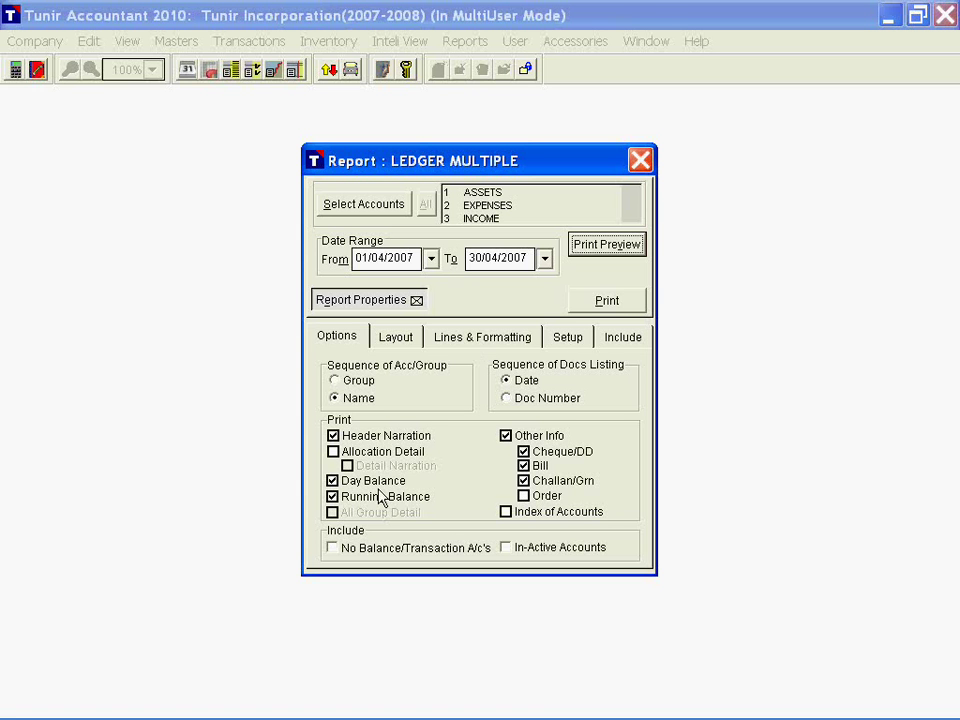
pyautogui.click(360, 301)
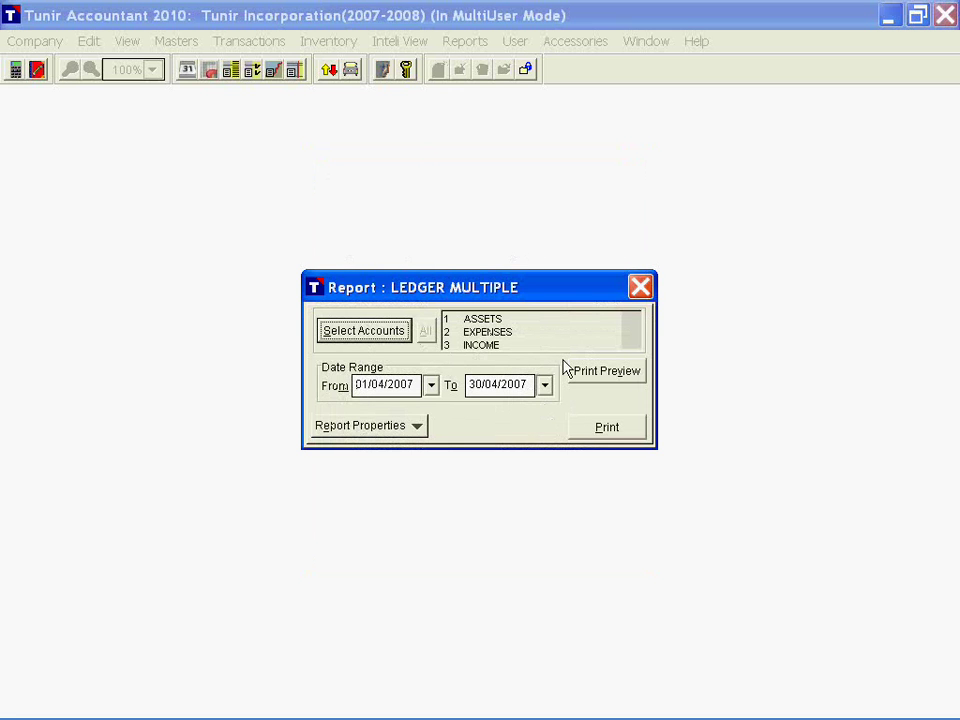
pyautogui.click(640, 288)
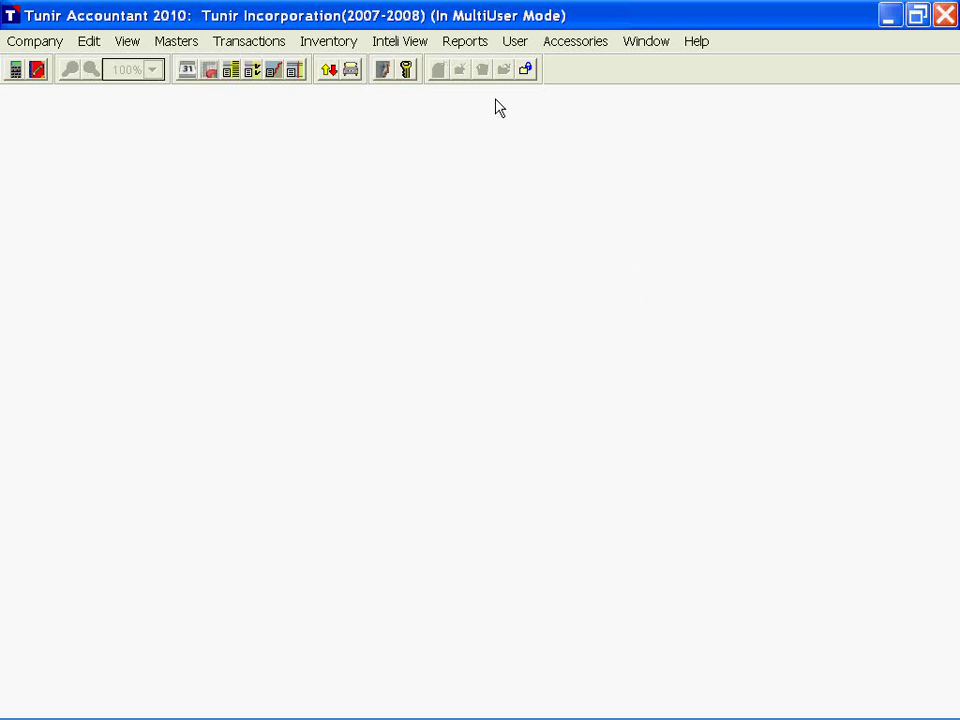